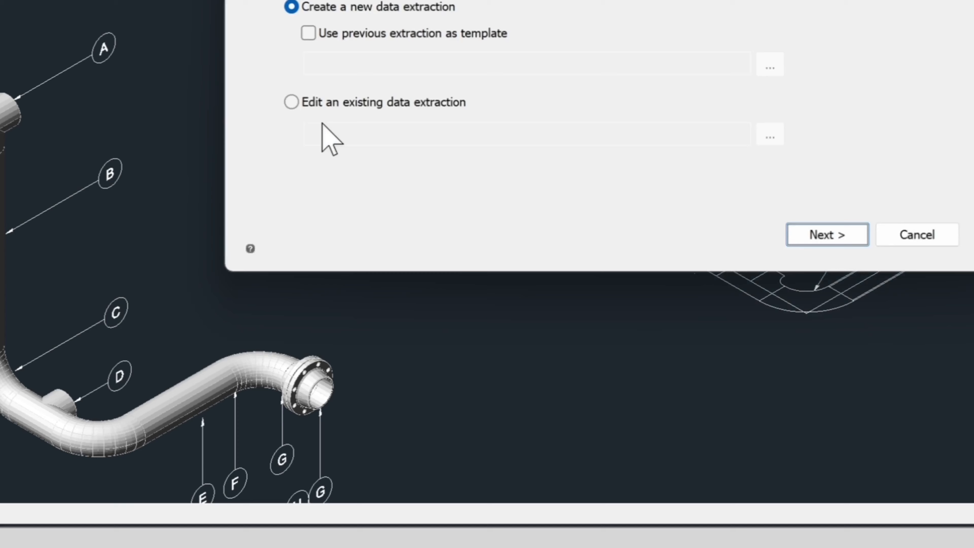
Set up a new data extraction that uses Mech-Q-Default.cov as its template
{"action": "left_click", "coordinate": [308, 33]}
{"action": "left_click", "coordinate": [308, 33]}
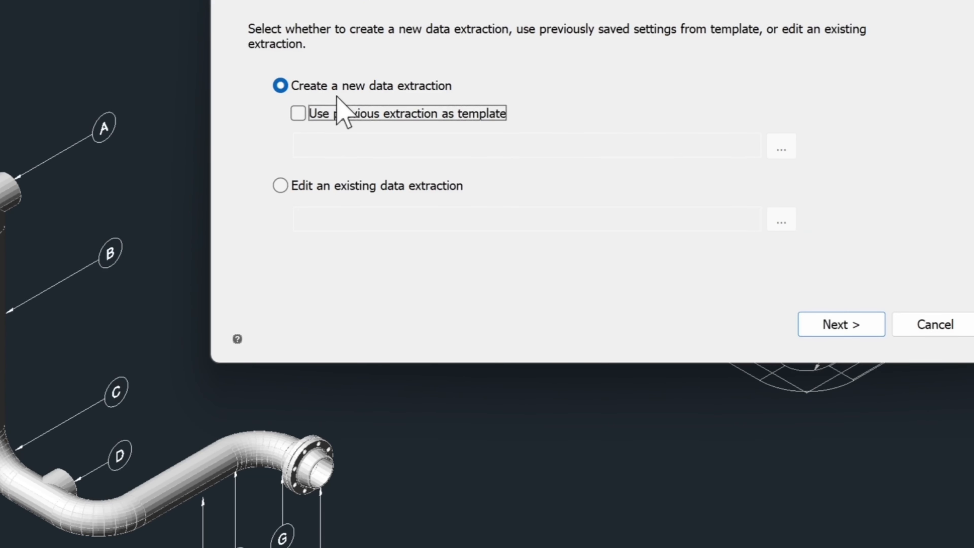
{"action": "left_click", "coordinate": [299, 114]}
{"action": "scroll", "coordinate": [746, 231], "scroll_direction": "down", "scroll_amount": 3}
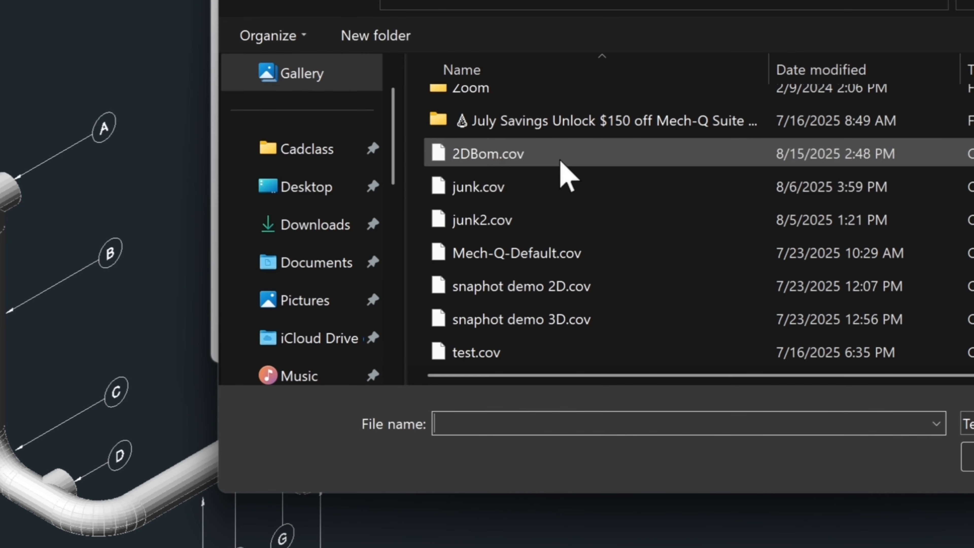
{"action": "double_click", "coordinate": [526, 253]}
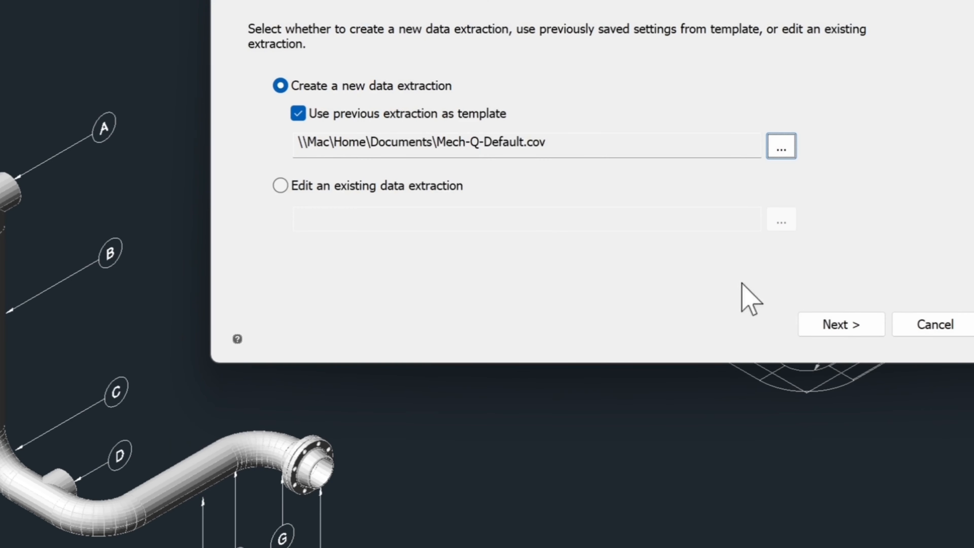
Save the new extraction as 2DBom.cov, replacing the existing file
{"action": "left_click", "coordinate": [848, 323]}
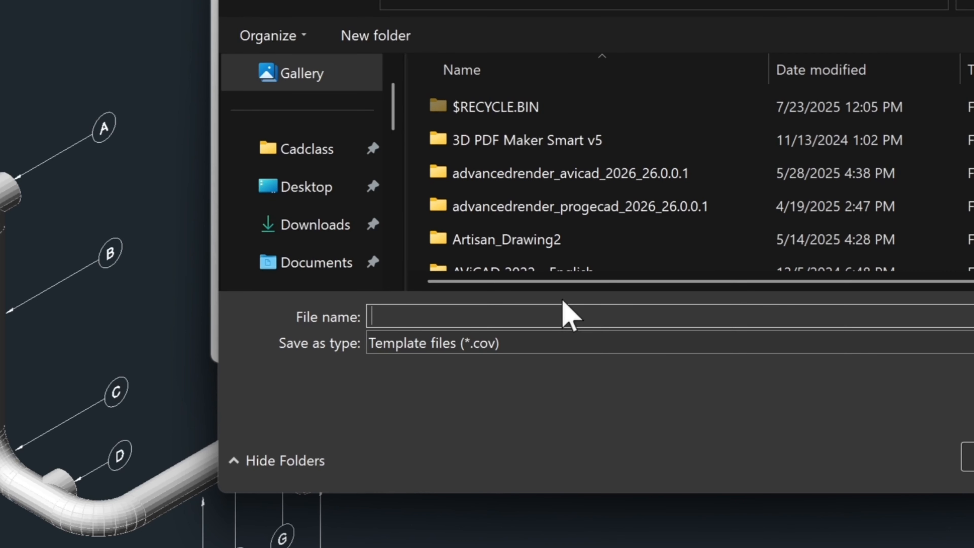
{"action": "type", "text": "2d"}
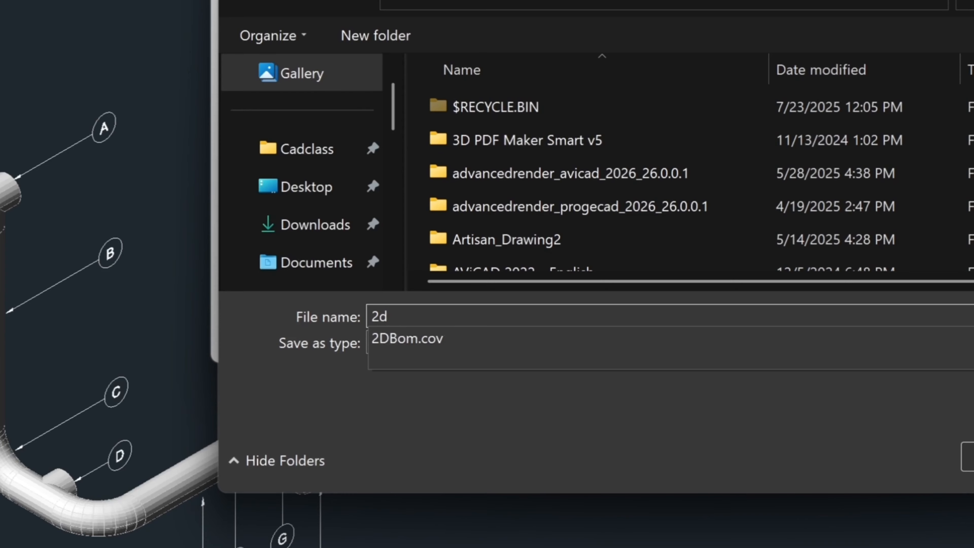
{"action": "key", "text": "Down"}
{"action": "key", "text": "Return"}
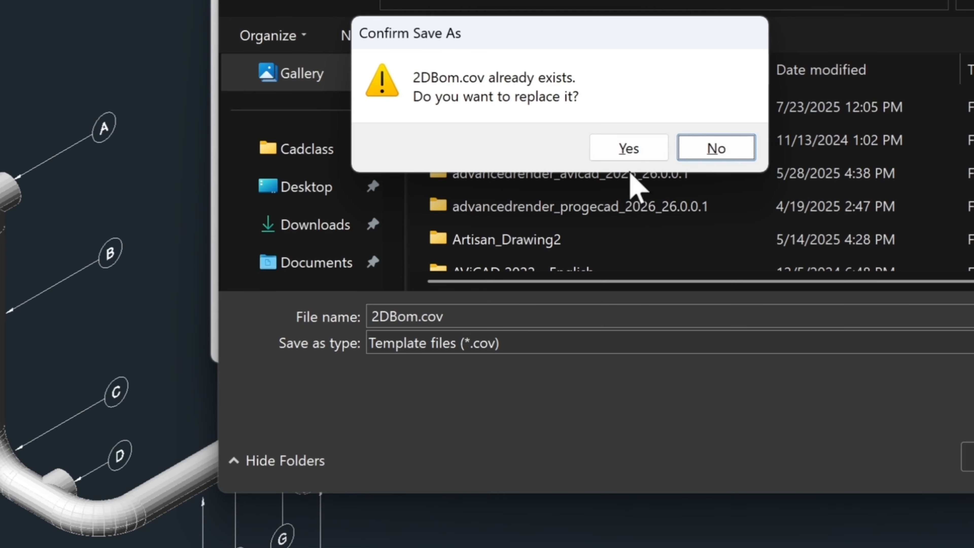
{"action": "left_click", "coordinate": [636, 155]}
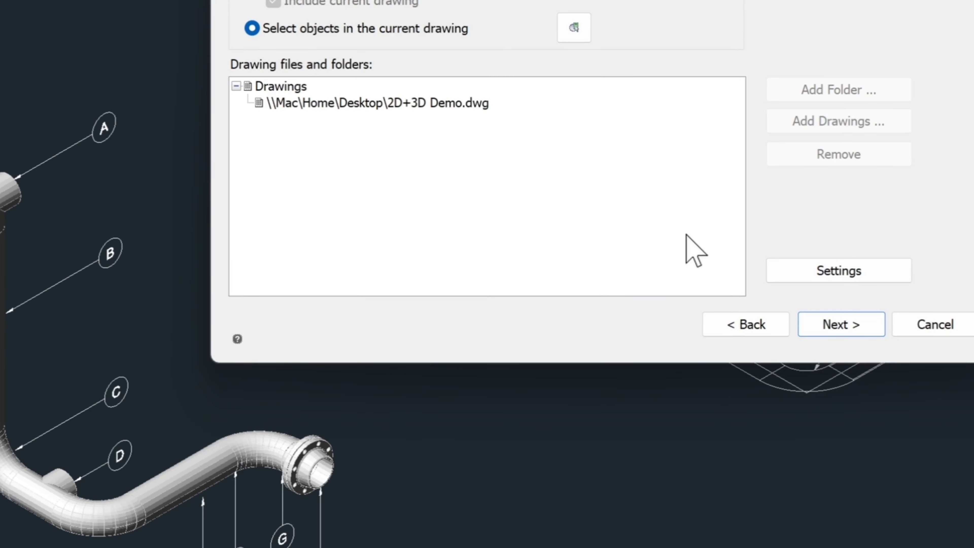
Select the entire 3D pipe assembly with its item balloons as the source objects for the extraction
{"action": "left_click", "coordinate": [574, 27]}
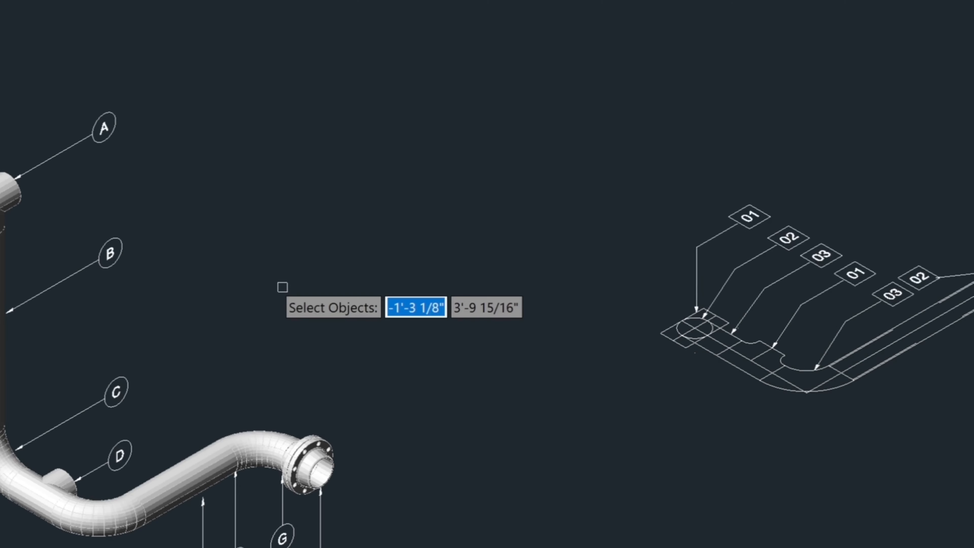
{"action": "scroll", "coordinate": [283, 285], "scroll_direction": "down", "scroll_amount": 3}
{"action": "left_click", "coordinate": [4, 129]}
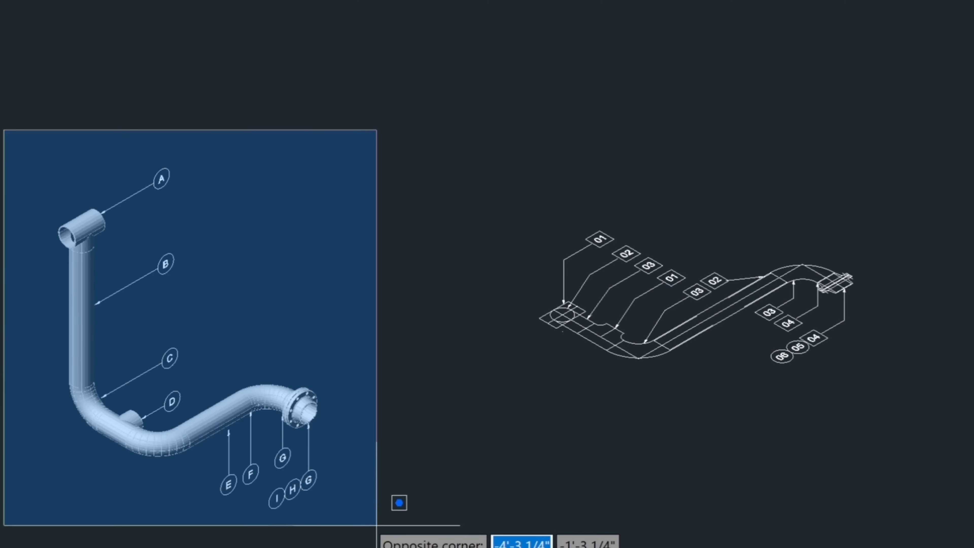
{"action": "left_click", "coordinate": [377, 525]}
{"action": "key", "text": "Return"}
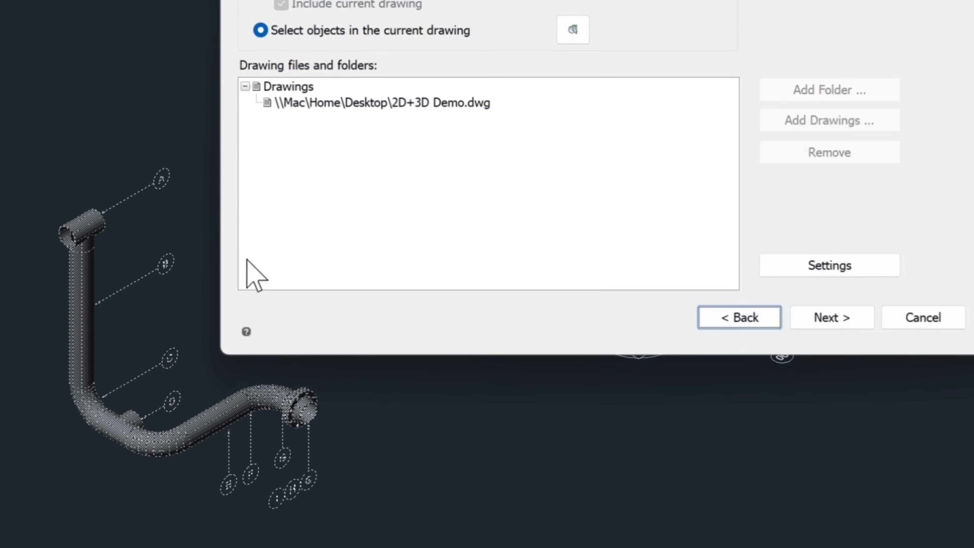
Accept the template's preselected PI block objects and attribute properties for the extraction
{"action": "left_click", "coordinate": [837, 326]}
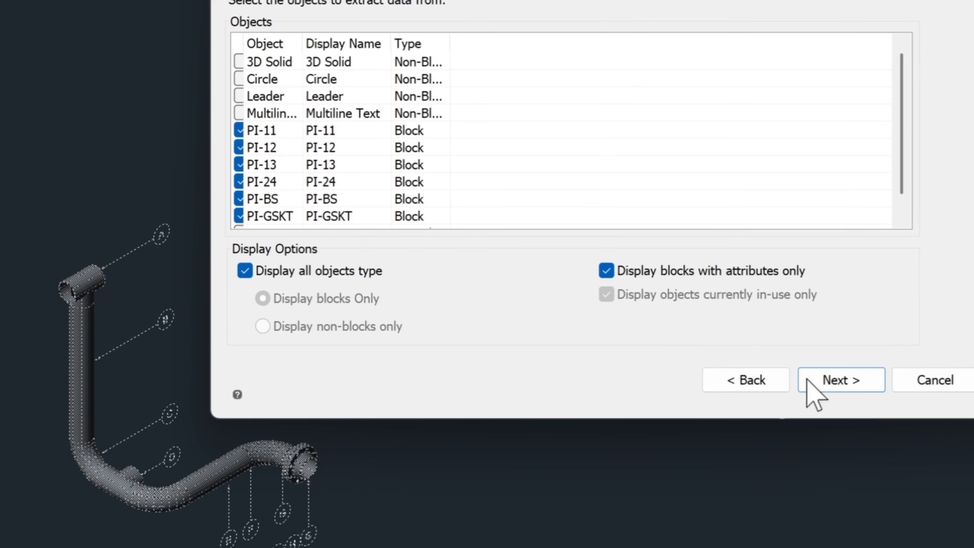
{"action": "left_click", "coordinate": [841, 387]}
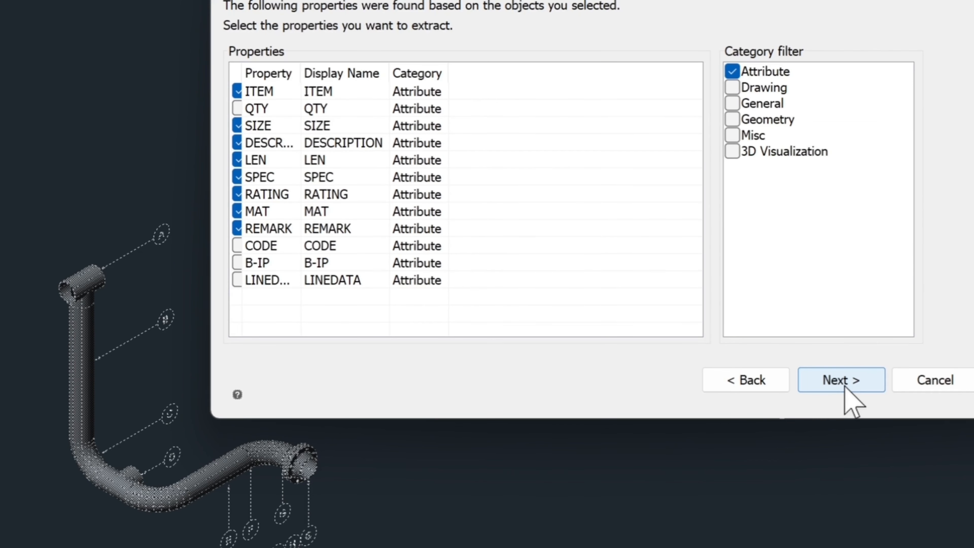
{"action": "left_click", "coordinate": [845, 387]}
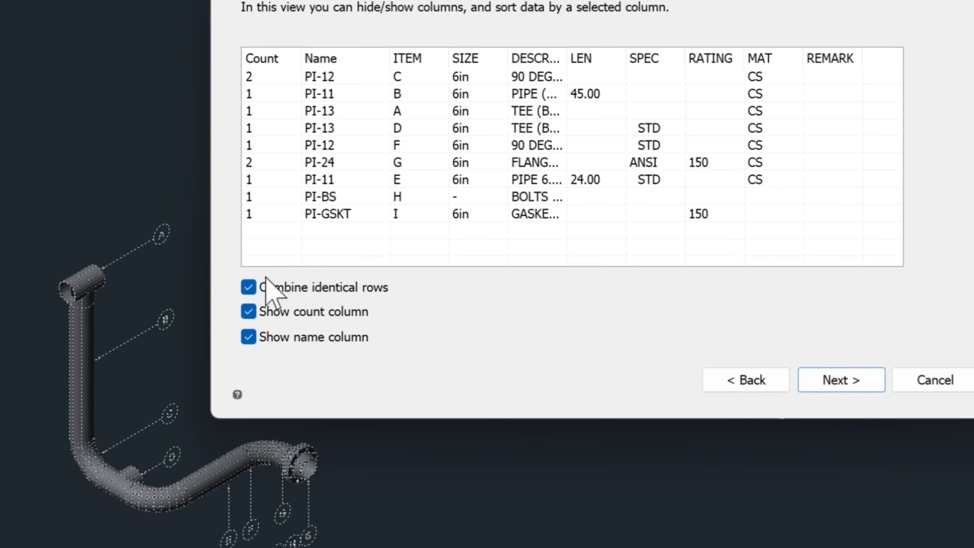
Hide the name column and sort the extracted rows by ITEM in ascending order
{"action": "left_click", "coordinate": [250, 338]}
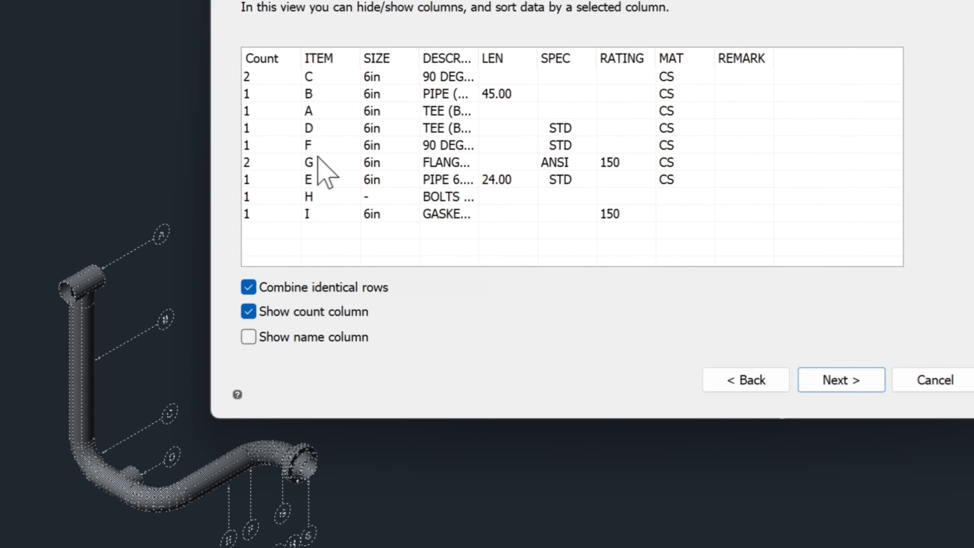
{"action": "left_click", "coordinate": [320, 58]}
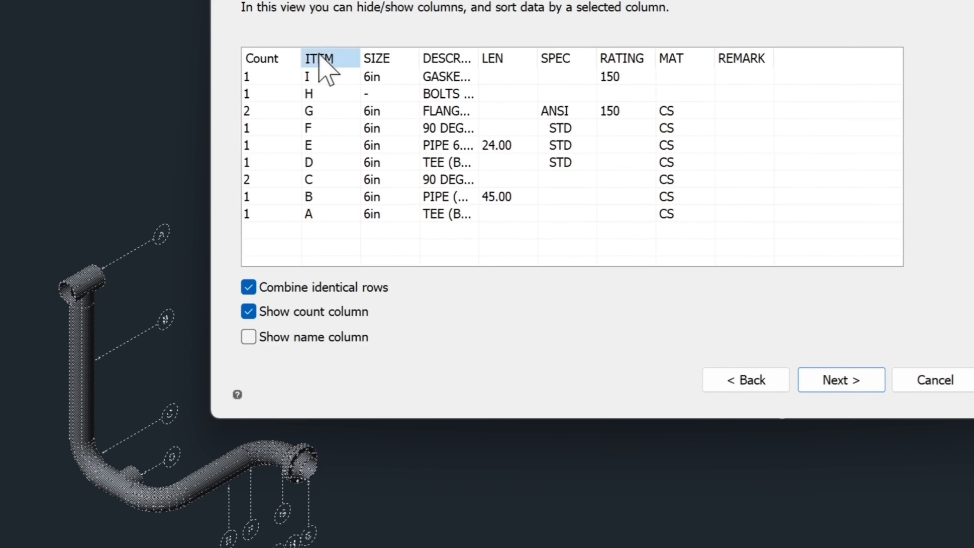
{"action": "left_click", "coordinate": [320, 59]}
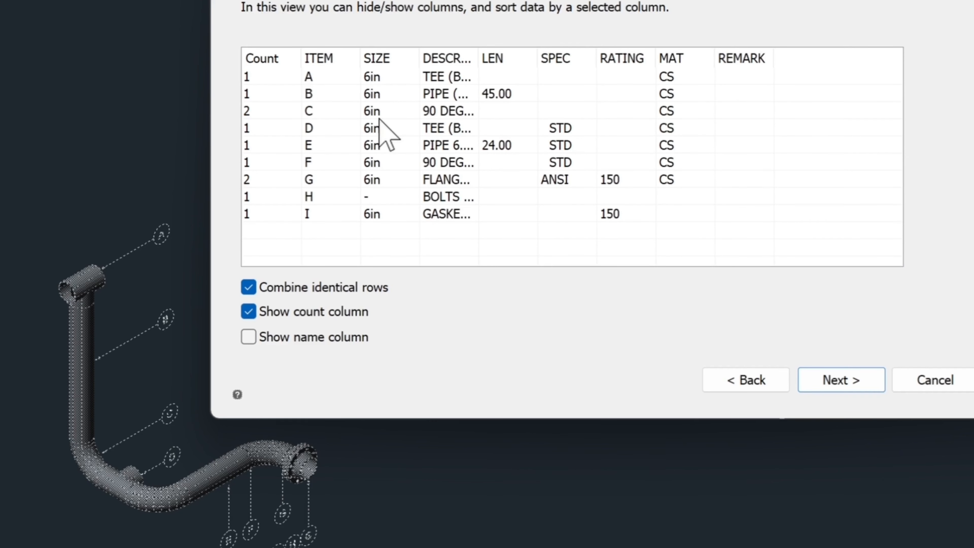
{"action": "left_click", "coordinate": [855, 386]}
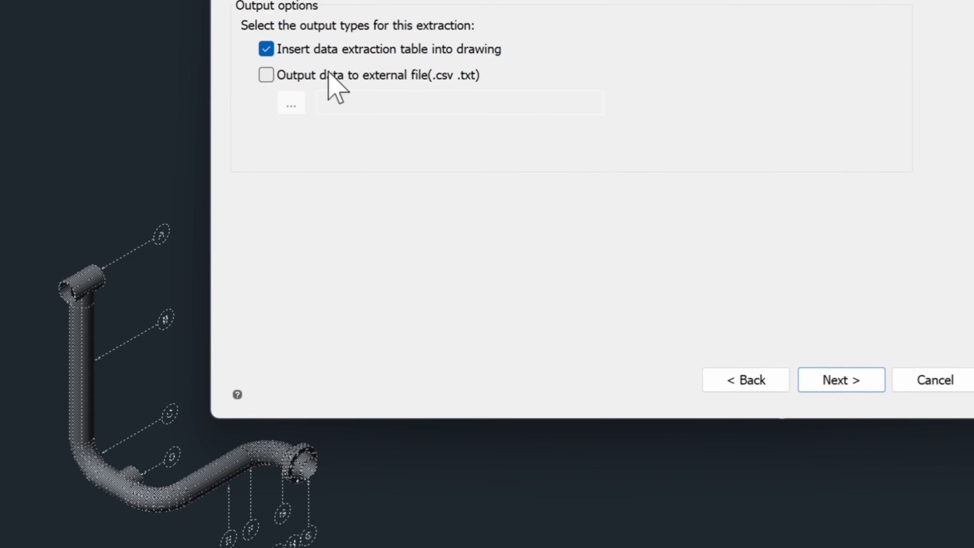
Output the extracted data as a table in the drawing and place it above the 3D pipe assembly
{"action": "left_click", "coordinate": [857, 380]}
{"action": "left_click", "coordinate": [857, 380]}
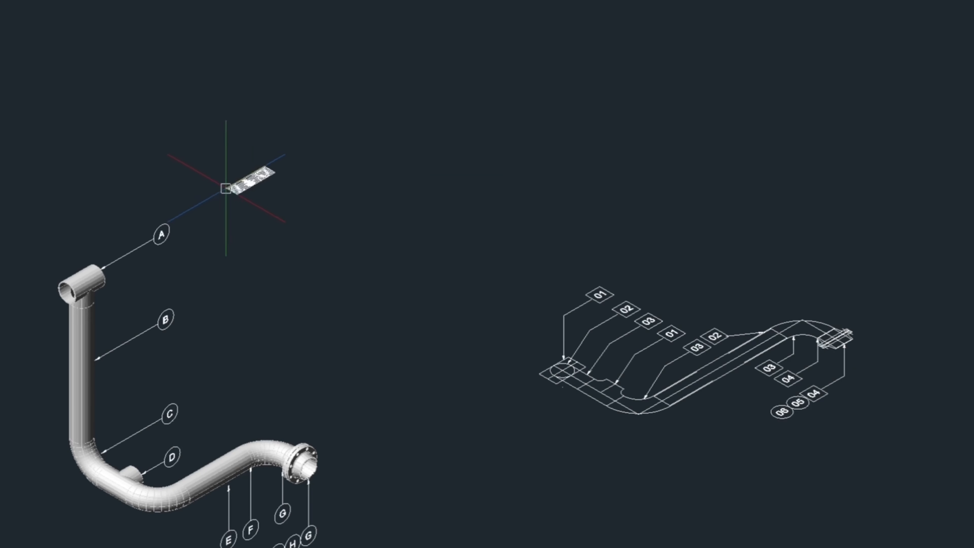
{"action": "left_click", "coordinate": [252, 218]}
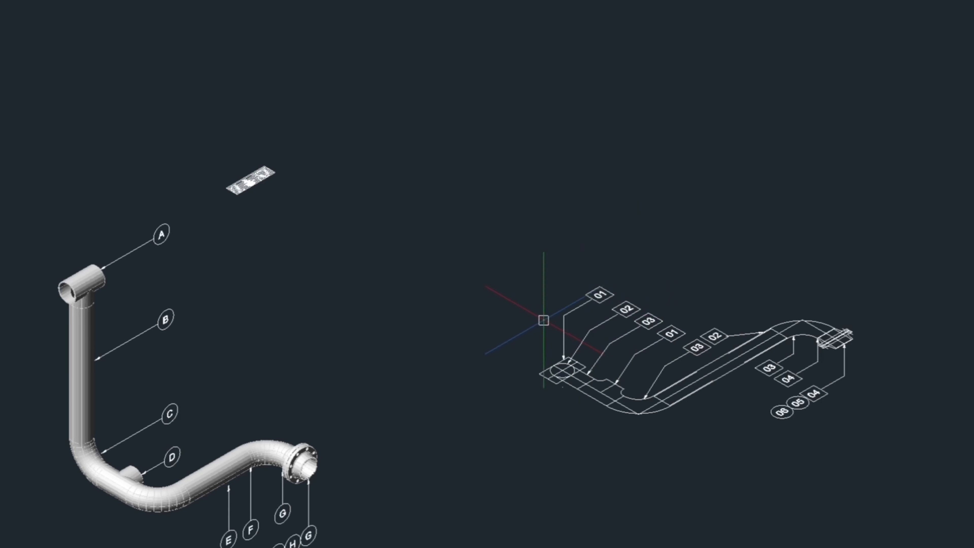
Examine the inserted table and both pipe assemblies in the Top view
{"action": "left_click", "coordinate": [39, 39]}
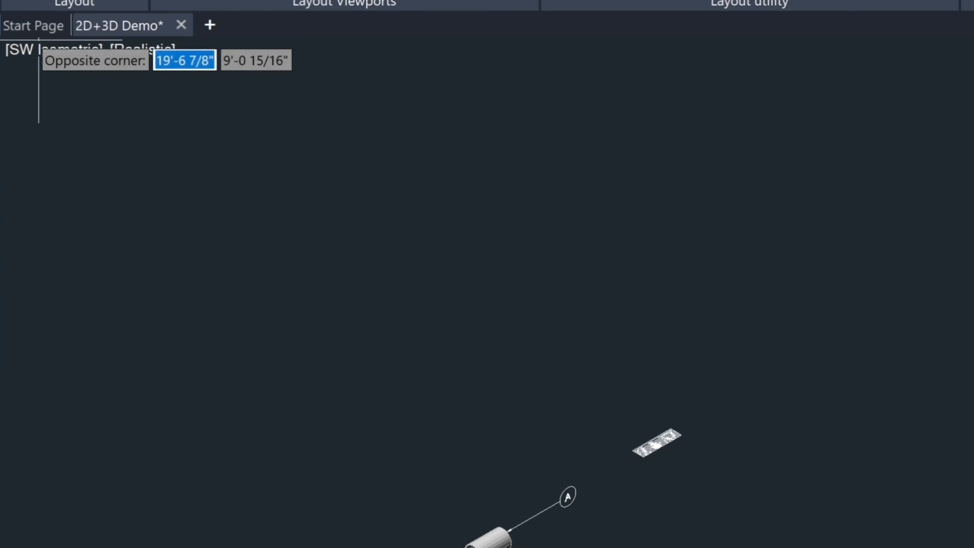
{"action": "left_click", "coordinate": [54, 57]}
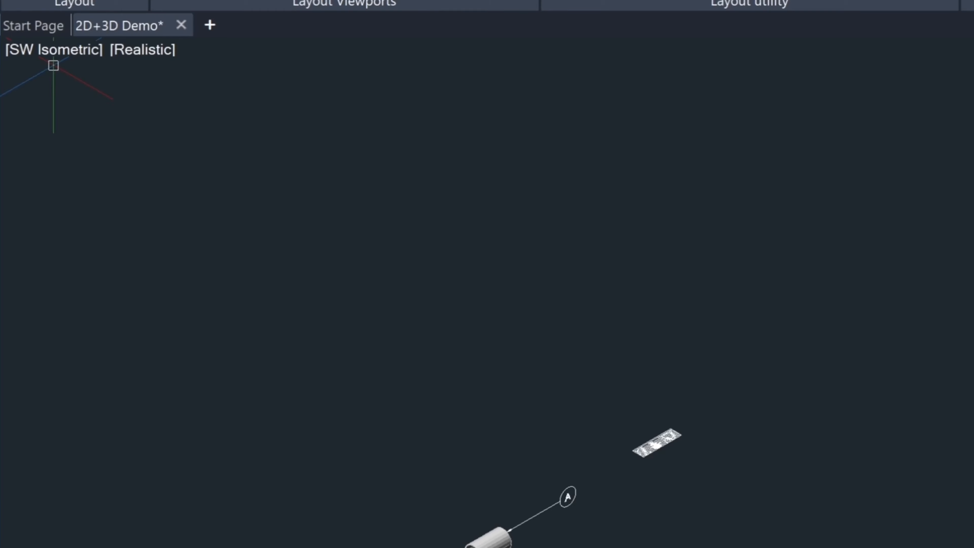
{"action": "left_click", "coordinate": [52, 51]}
{"action": "left_click", "coordinate": [93, 92]}
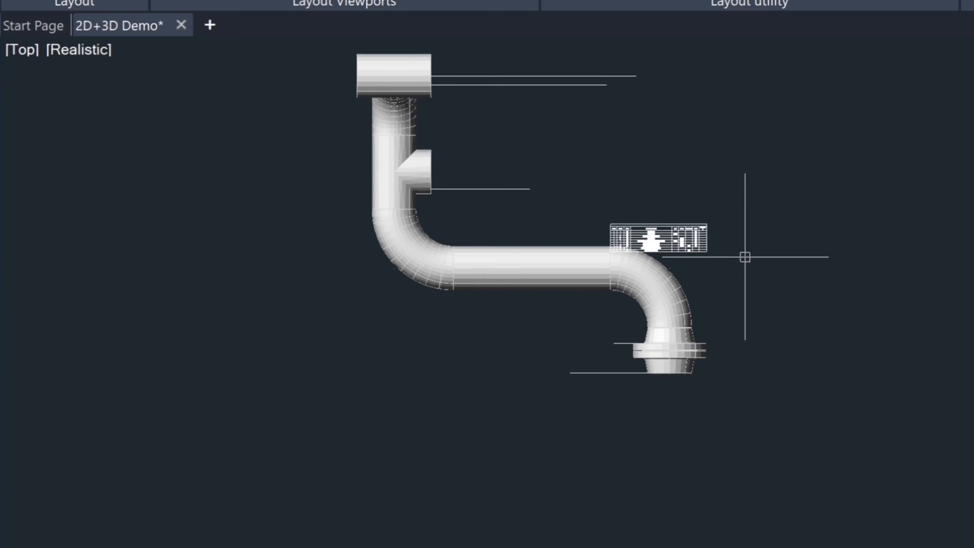
{"action": "middle_click_drag", "start_coordinate": [799, 218], "coordinate": [392, 235]}
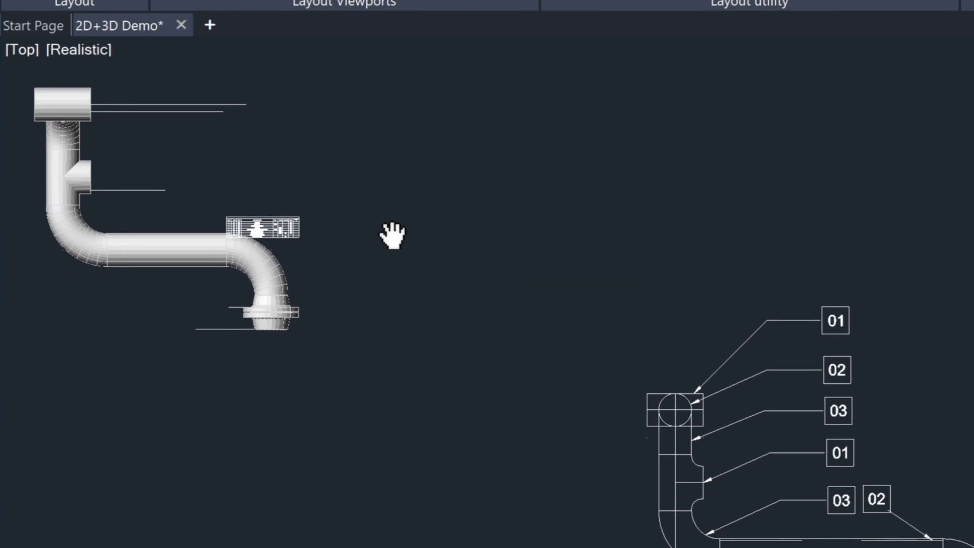
{"action": "scroll", "coordinate": [413, 189], "scroll_direction": "down", "scroll_amount": 4}
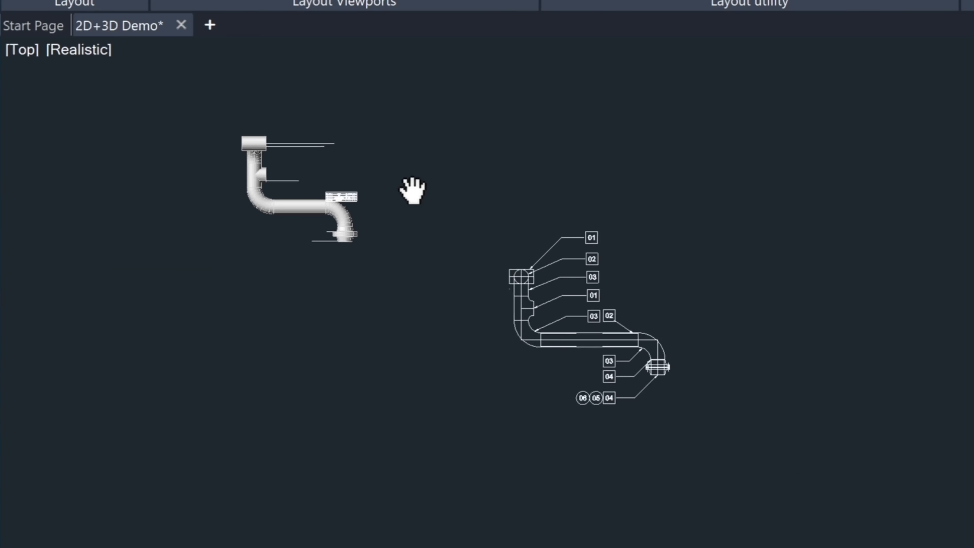
{"action": "scroll", "coordinate": [312, 170], "scroll_direction": "up", "scroll_amount": 3}
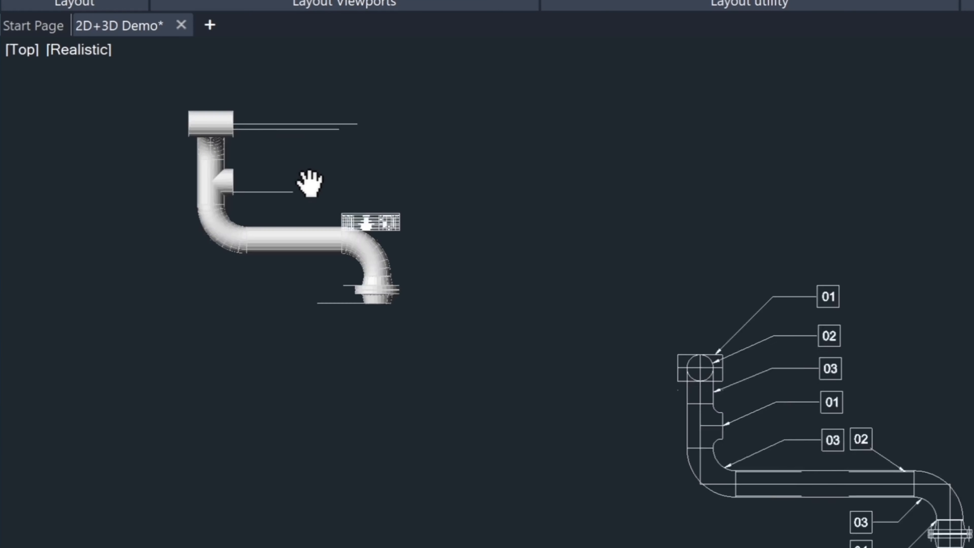
{"action": "scroll", "coordinate": [429, 221], "scroll_direction": "down", "scroll_amount": 4}
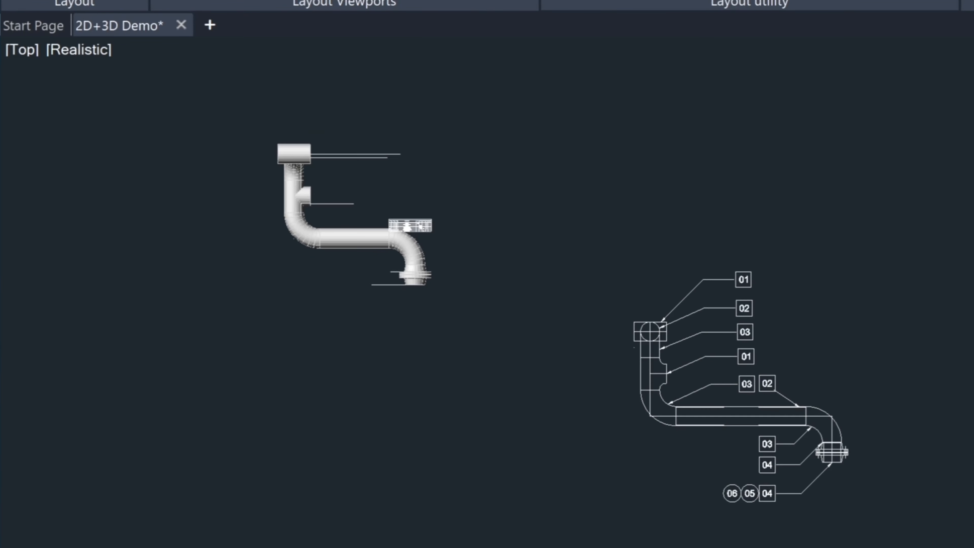
{"action": "scroll", "coordinate": [837, 256], "scroll_direction": "down", "scroll_amount": 1}
{"action": "scroll", "coordinate": [837, 255], "scroll_direction": "up", "scroll_amount": 1}
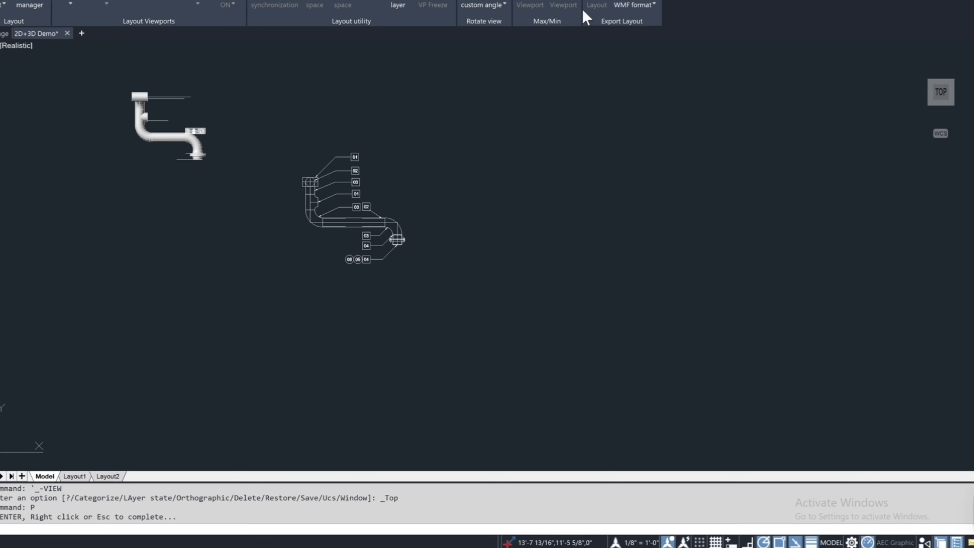
Examine the table and pipe assemblies from an isometric view and an orbited custom 3D view
{"action": "left_click", "coordinate": [930, 103]}
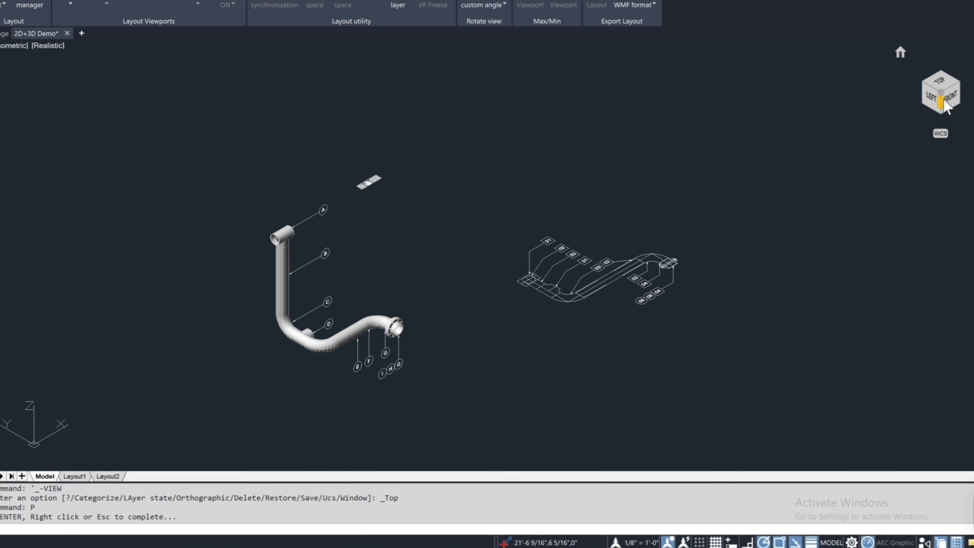
{"action": "left_click", "coordinate": [950, 99]}
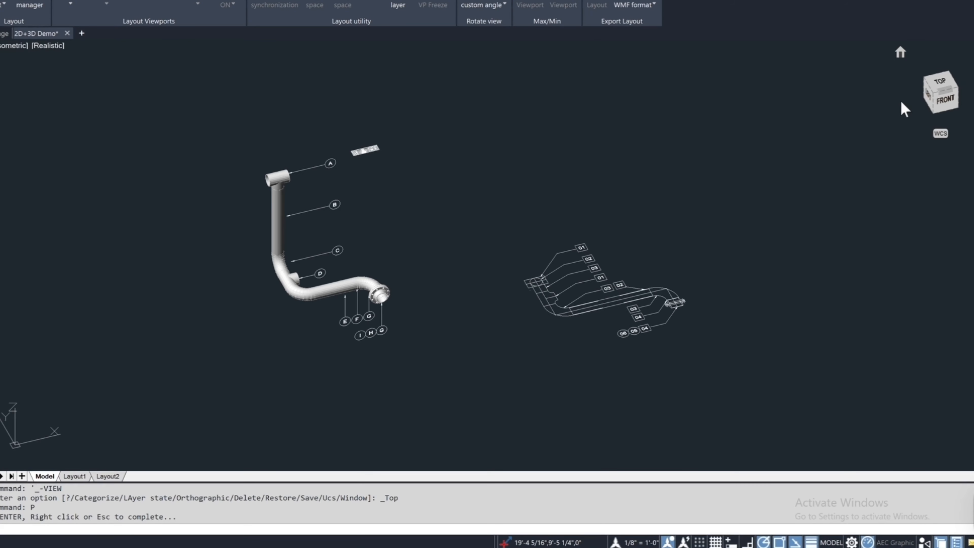
{"action": "left_click_drag", "start_coordinate": [892, 105], "coordinate": [917, 102]}
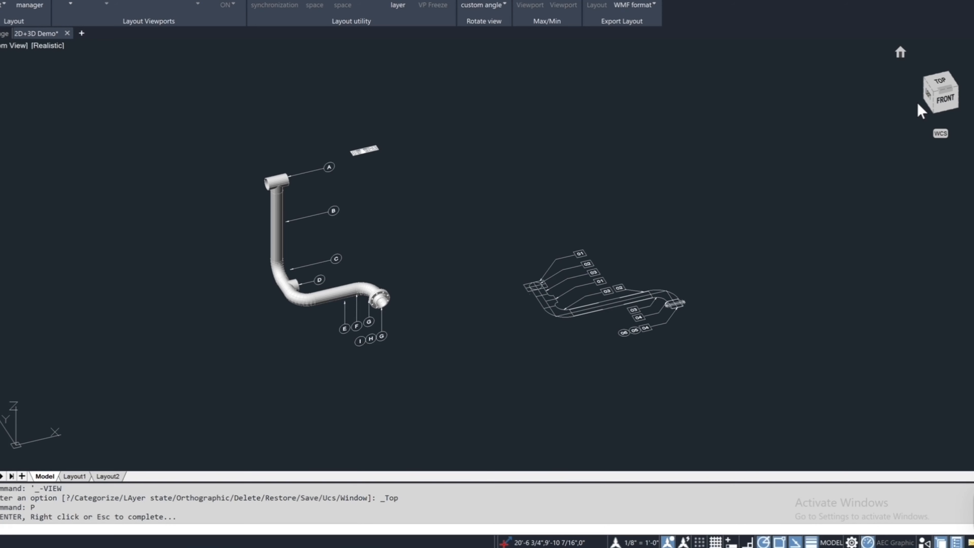
{"action": "scroll", "coordinate": [499, 244], "scroll_direction": "up", "scroll_amount": 2}
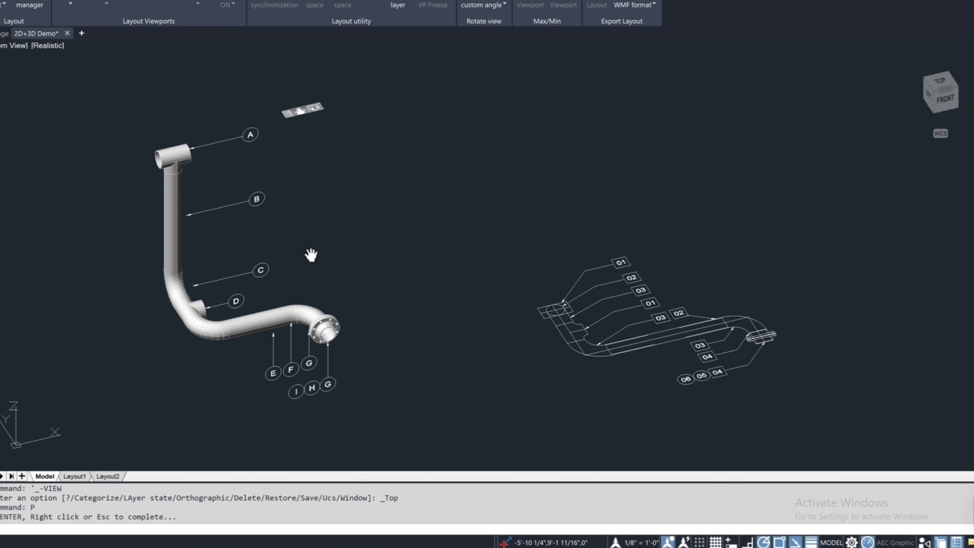
{"action": "key", "text": "Escape"}
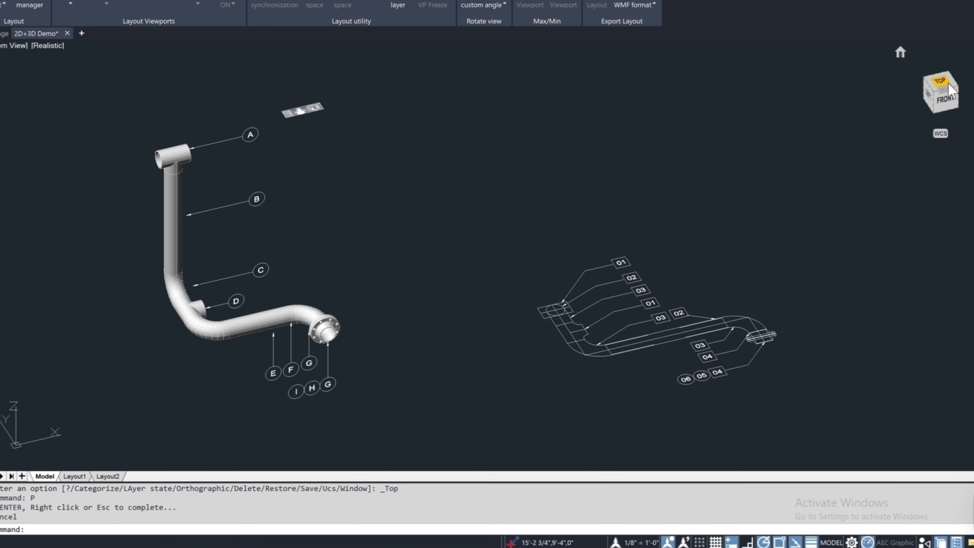
Switch to the Top view and start a new data extraction based on the Mech-Q-Default.cov template
{"action": "left_click", "coordinate": [941, 82]}
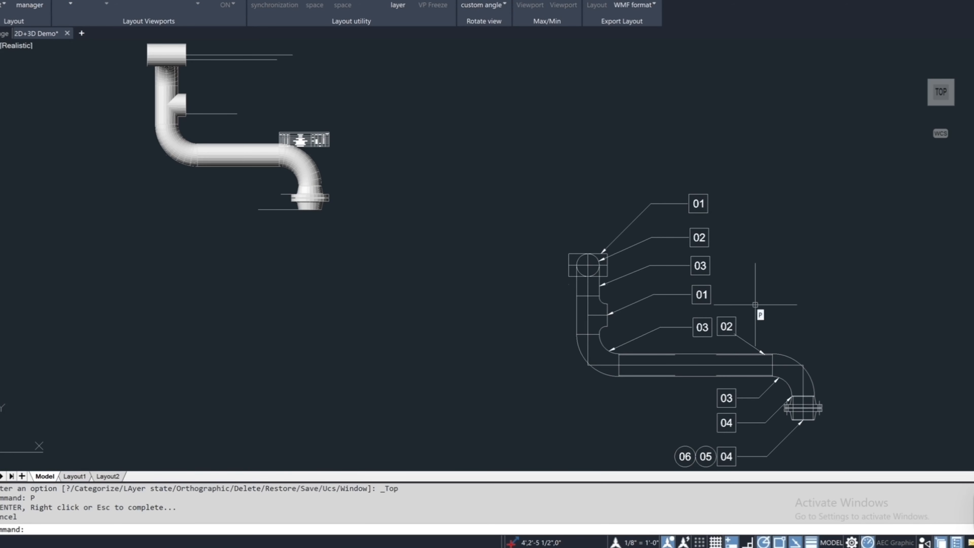
{"action": "type", "text": "P"}
{"action": "key", "text": "Return"}
{"action": "mouse_move", "coordinate": [755, 305]}
{"action": "left_mouse_down"}
{"action": "mouse_move", "coordinate": [570, 242]}
{"action": "mouse_move", "coordinate": [521, 253]}
{"action": "left_mouse_up"}
{"action": "key", "text": "Escape"}
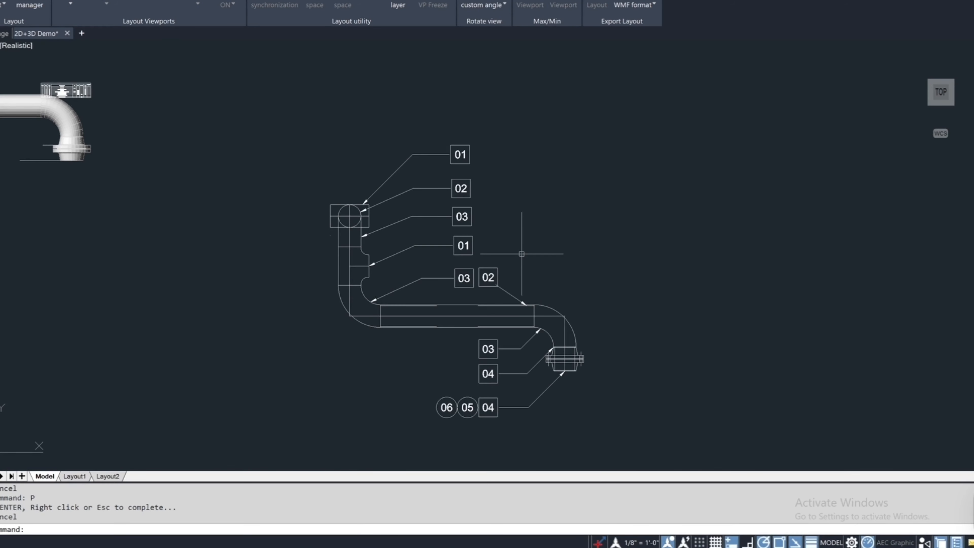
{"action": "type", "text": "data"}
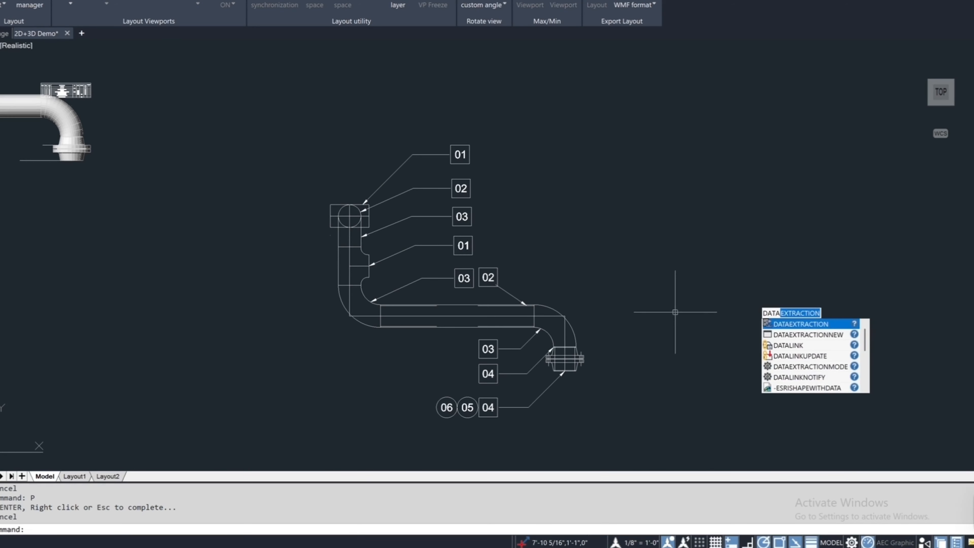
{"action": "left_click", "coordinate": [838, 326]}
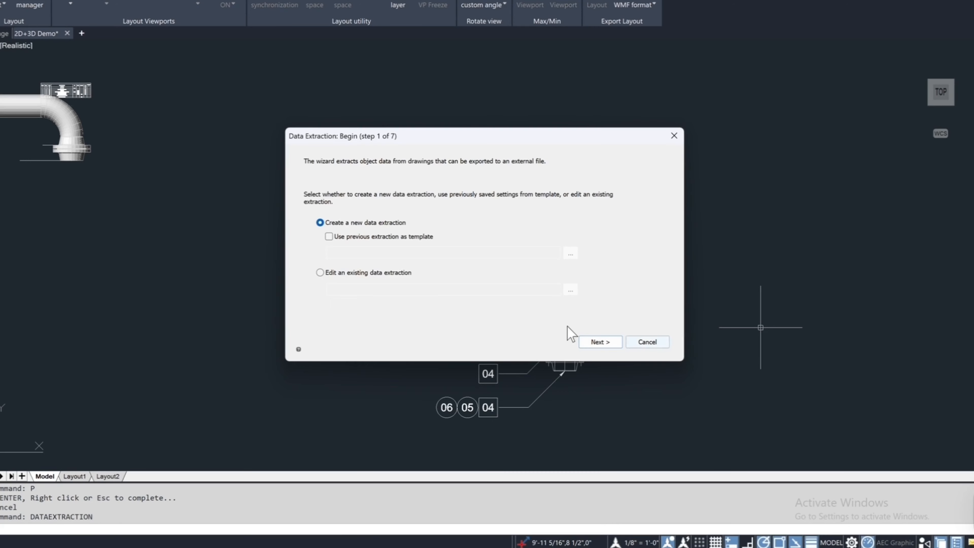
{"action": "left_click", "coordinate": [329, 236]}
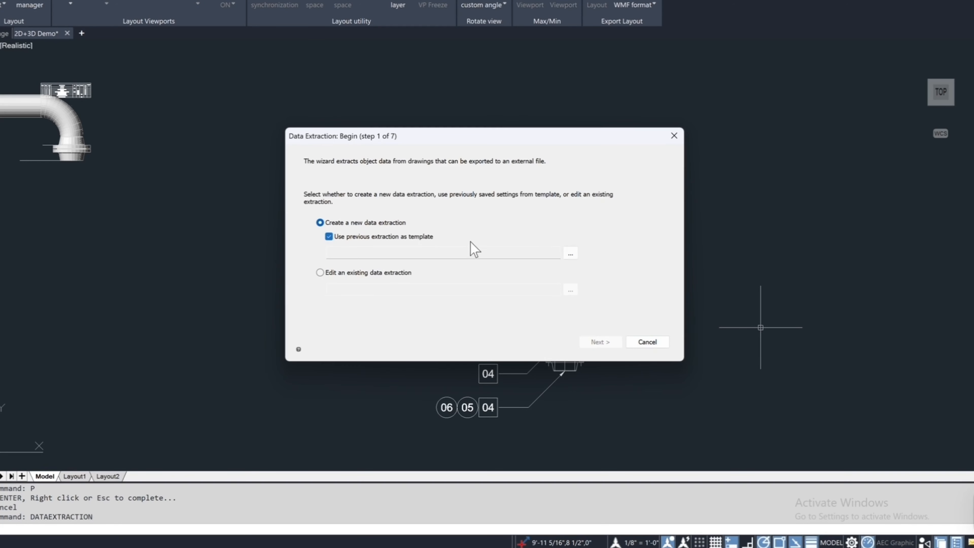
{"action": "left_click", "coordinate": [567, 255]}
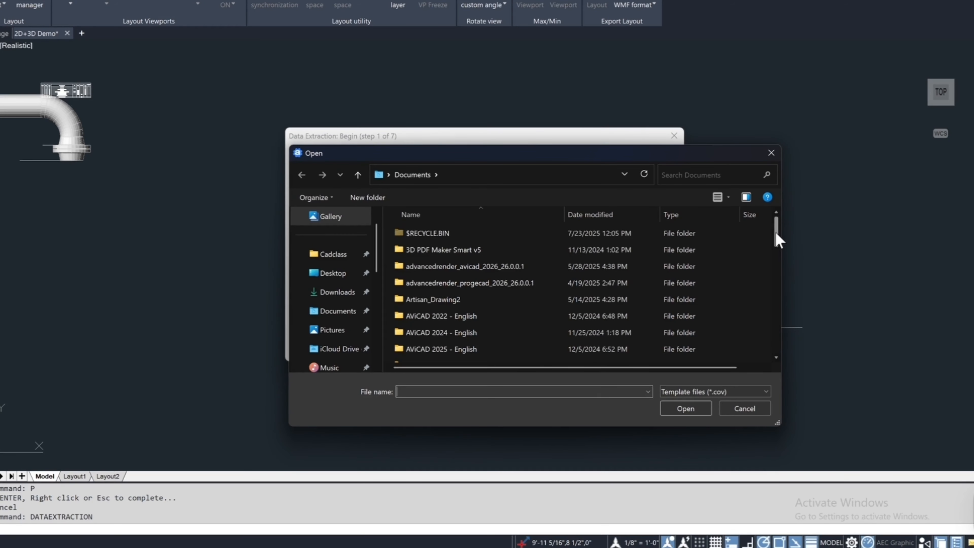
{"action": "left_click_drag", "start_coordinate": [778, 240], "coordinate": [778, 380]}
{"action": "double_click", "coordinate": [488, 307]}
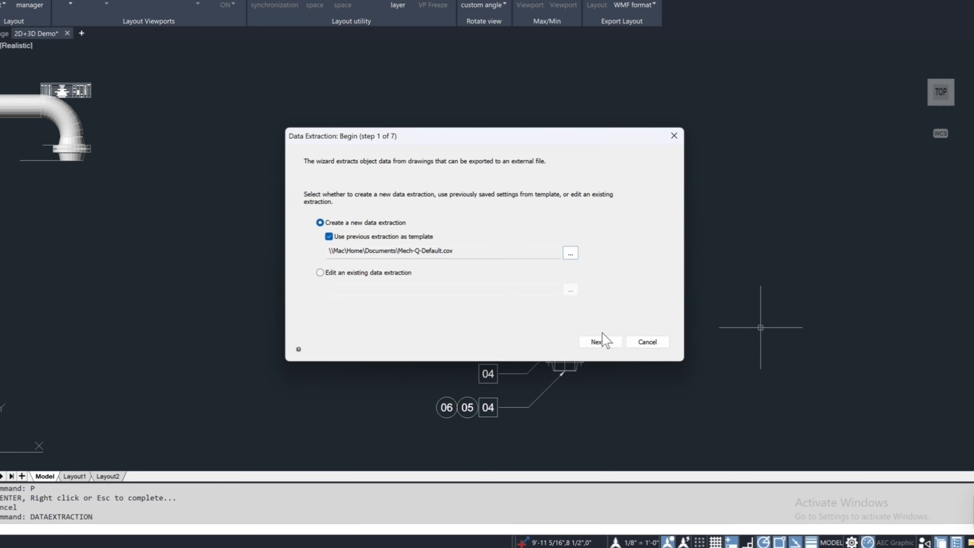
Save the new extraction as test in the Documents folder, replacing the existing test.cov file
{"action": "left_click", "coordinate": [606, 342]}
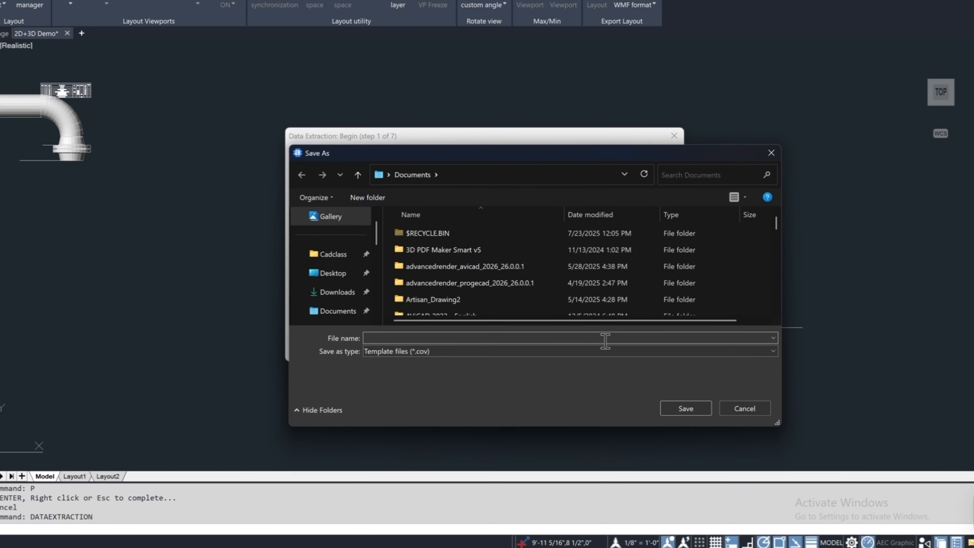
{"action": "type", "text": "test"}
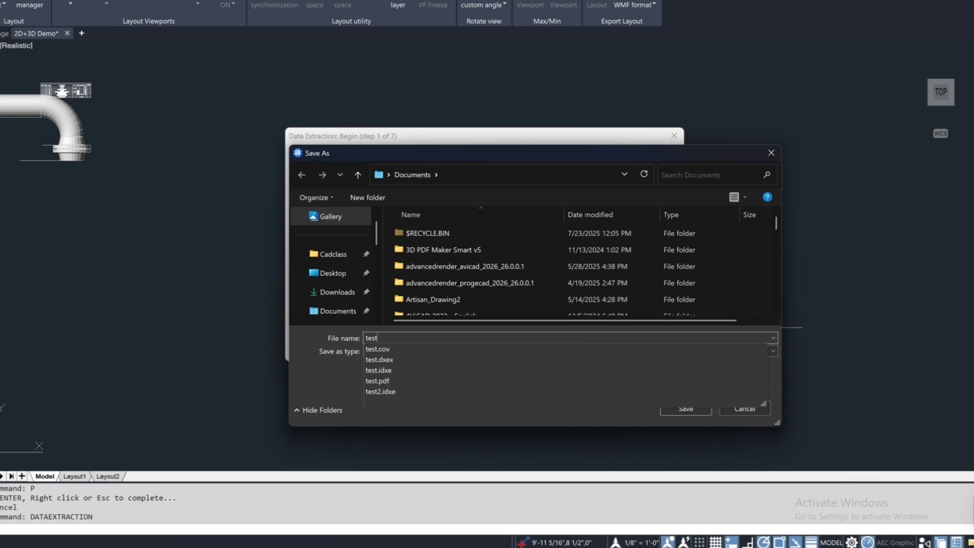
{"action": "key", "text": "Return"}
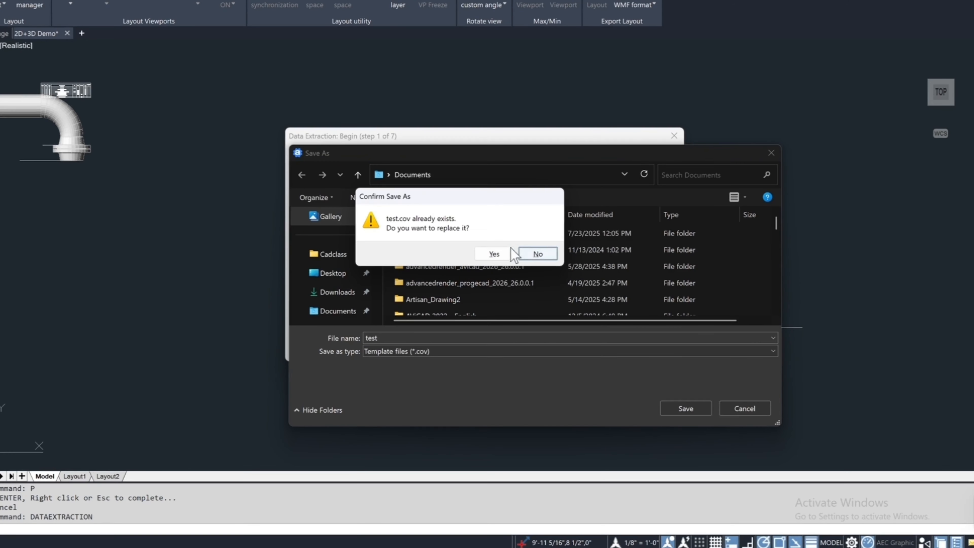
{"action": "left_click", "coordinate": [503, 254]}
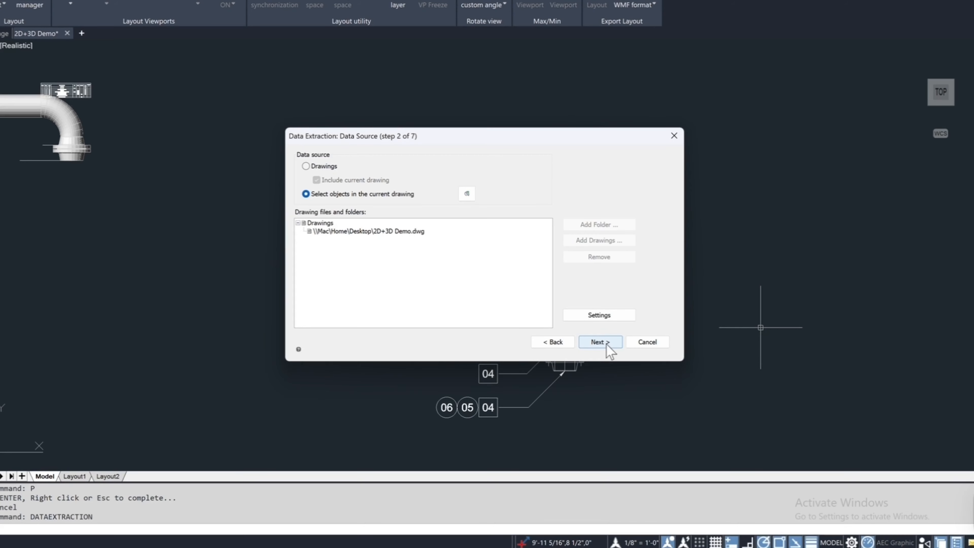
Use the complete 2D pipe assembly with its item balloons as the data source and accept the template's objects and properties
{"action": "left_click", "coordinate": [467, 194]}
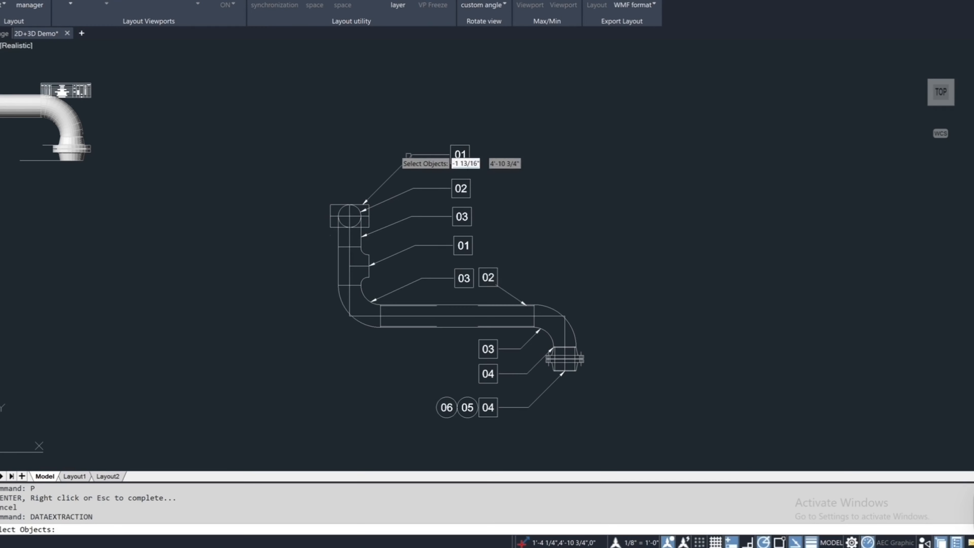
{"action": "left_click", "coordinate": [299, 122]}
{"action": "left_click", "coordinate": [619, 414]}
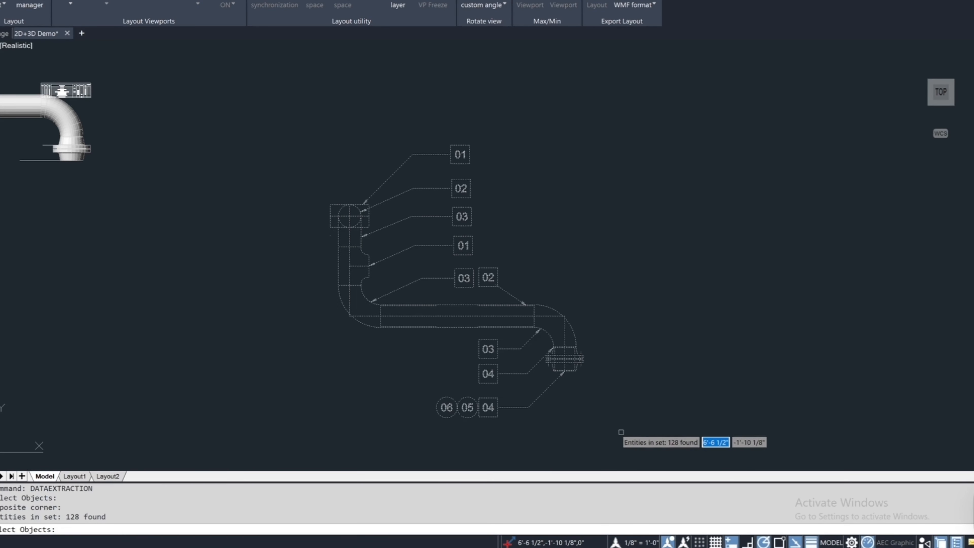
{"action": "key", "text": "Return"}
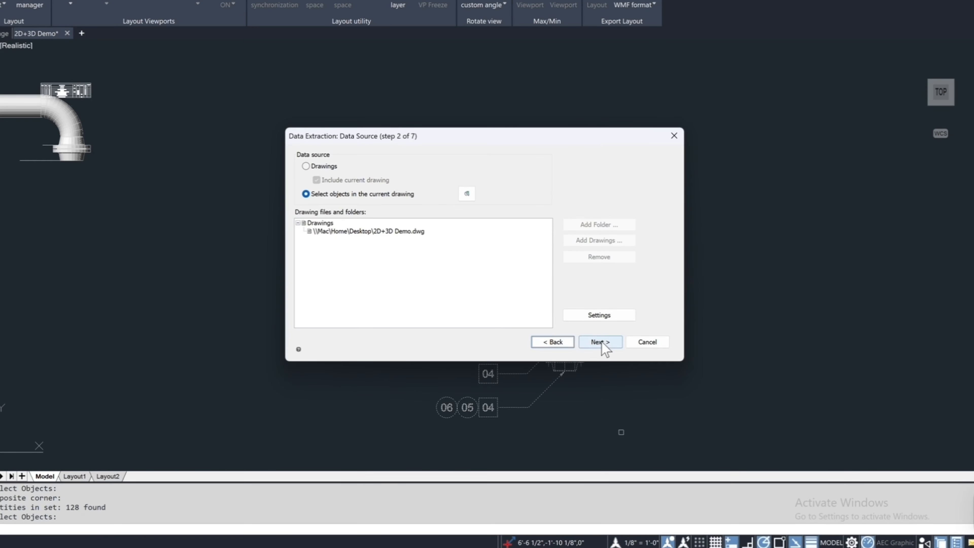
{"action": "left_click", "coordinate": [602, 342]}
{"action": "left_click", "coordinate": [614, 342]}
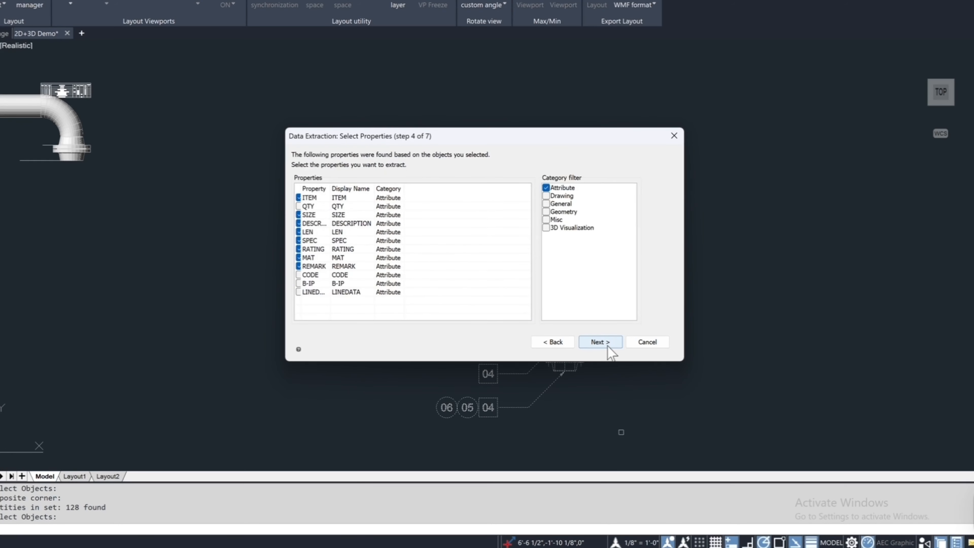
{"action": "left_click", "coordinate": [613, 343]}
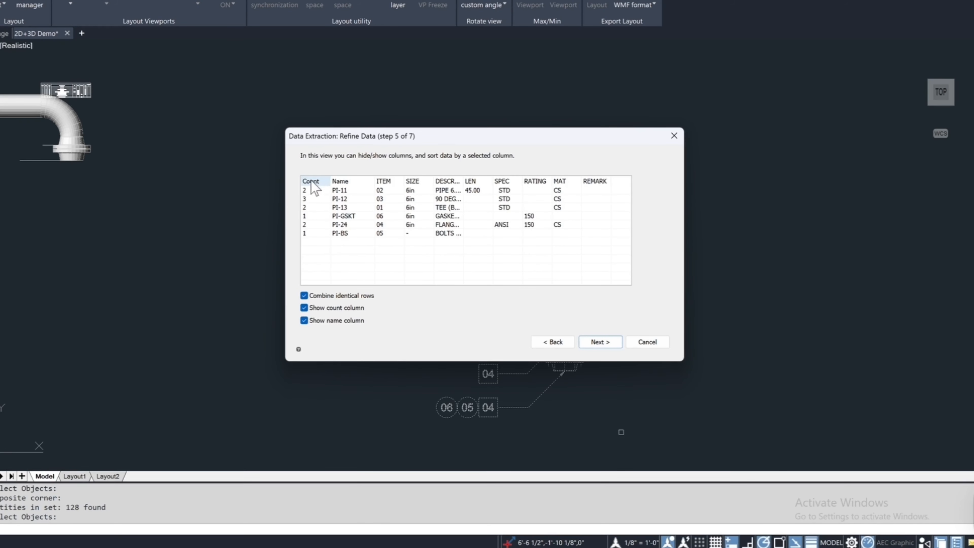
Hide the count and name columns and sort the extracted rows by ITEM in ascending order
{"action": "left_click", "coordinate": [304, 309]}
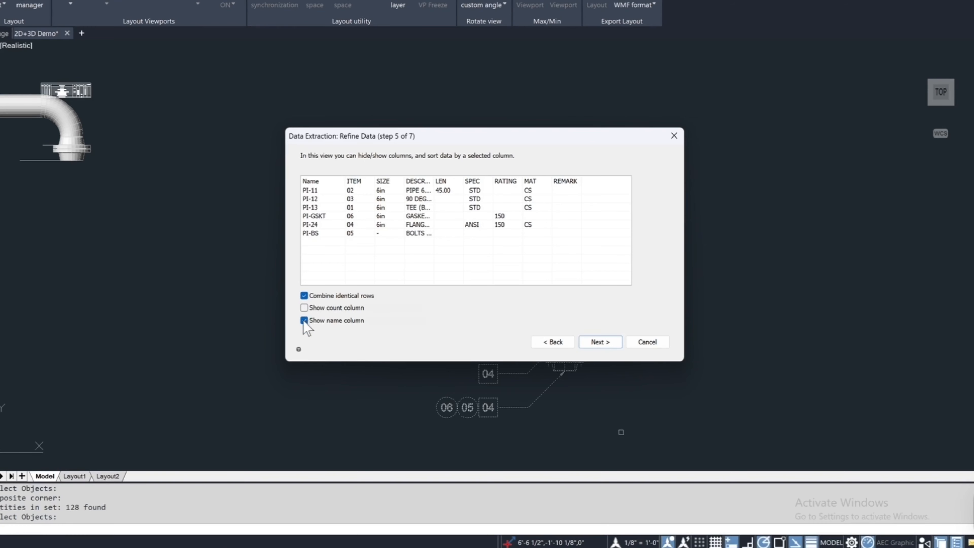
{"action": "left_click", "coordinate": [304, 320]}
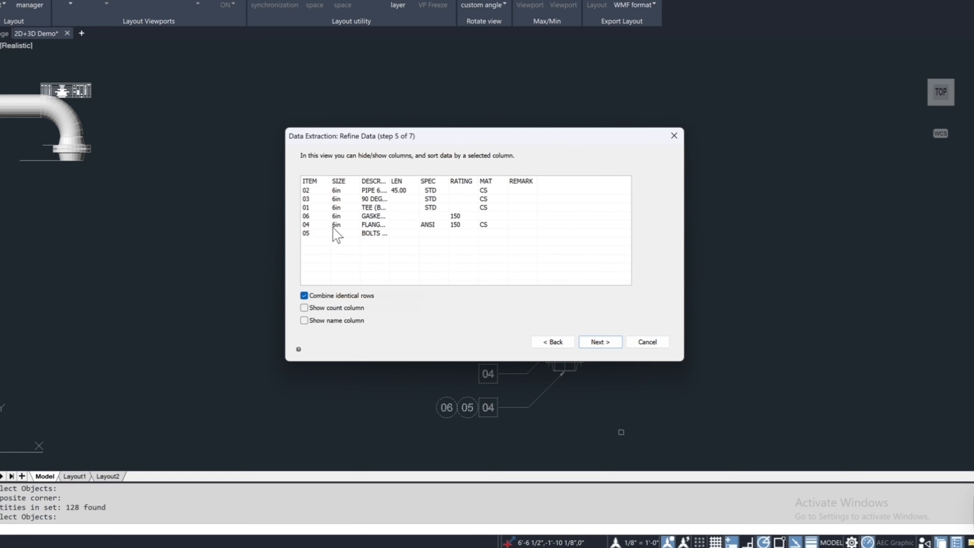
{"action": "left_click", "coordinate": [312, 183]}
{"action": "left_click", "coordinate": [312, 183]}
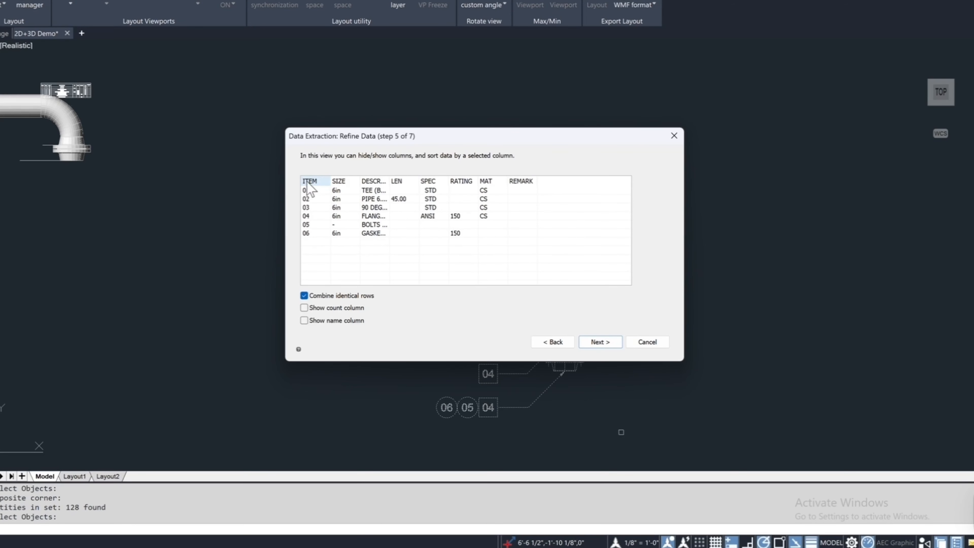
Finish the extraction and insert its table in the open space above the right end of the 2D pipe assembly
{"action": "left_click", "coordinate": [607, 348]}
{"action": "left_click", "coordinate": [609, 345]}
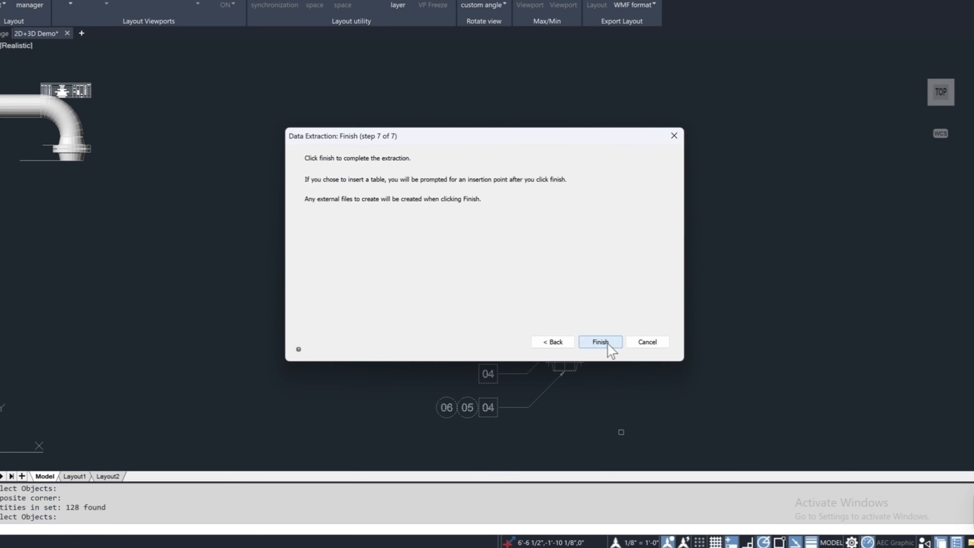
{"action": "left_click", "coordinate": [609, 346]}
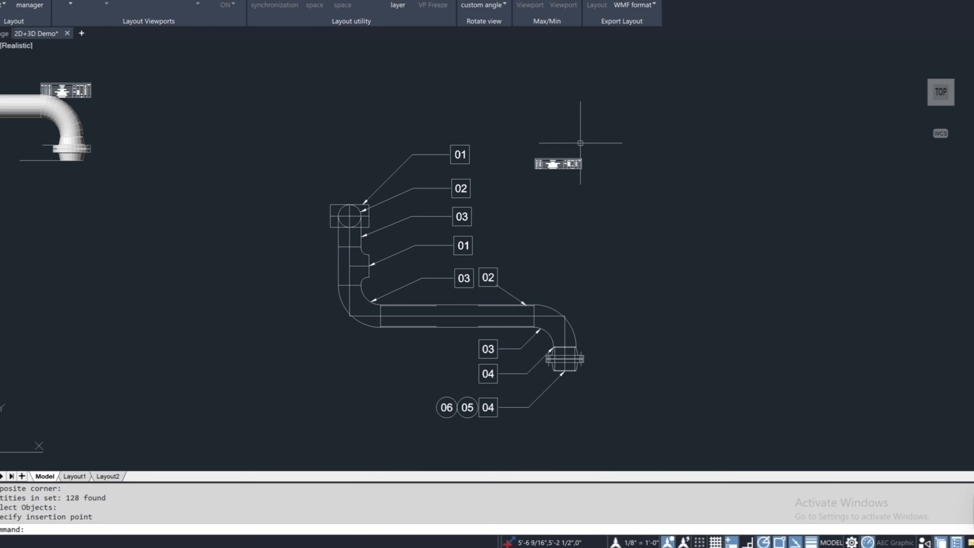
Move the 3D assembly's table to just below the new table of the 2D assembly
{"action": "left_click", "coordinate": [99, 103]}
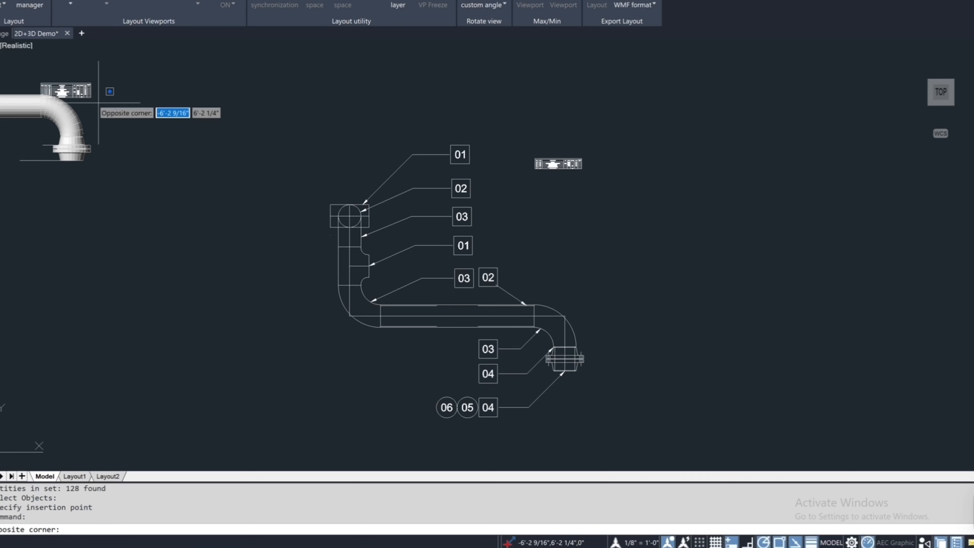
{"action": "left_click", "coordinate": [74, 82]}
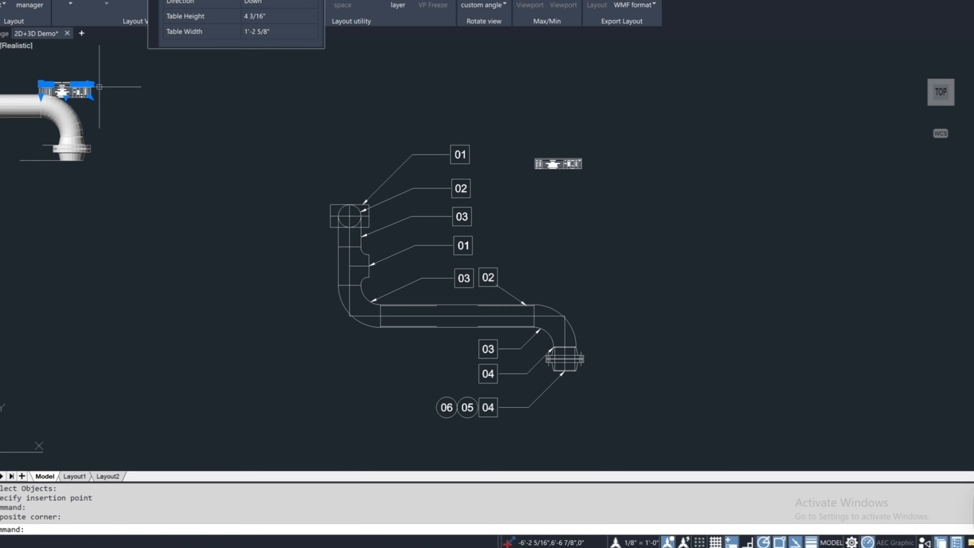
{"action": "left_click_drag", "start_coordinate": [99, 86], "coordinate": [615, 185]}
{"action": "key", "text": "Escape"}
Cut both bill-of-materials tables from model space to the clipboard
{"action": "scroll", "coordinate": [614, 191], "scroll_direction": "up", "scroll_amount": 2}
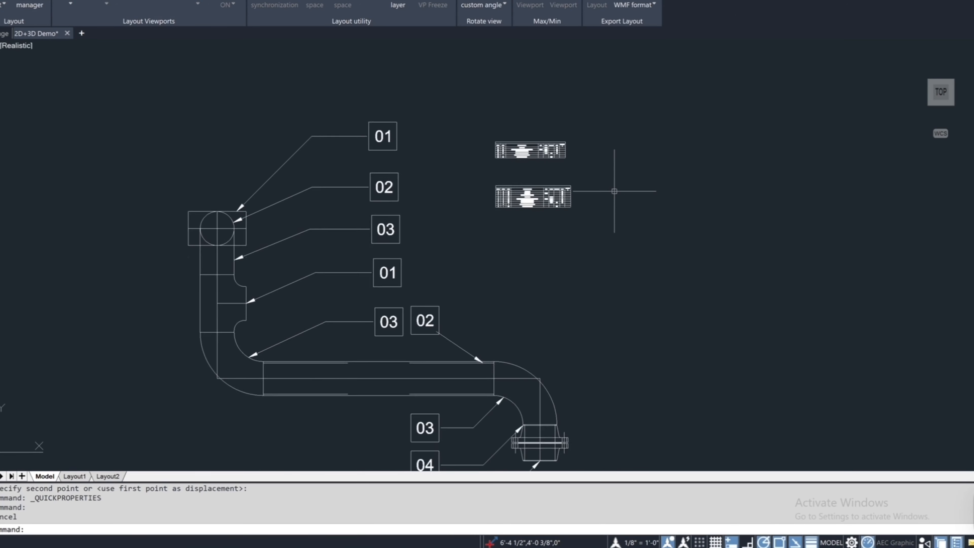
{"action": "scroll", "coordinate": [615, 191], "scroll_direction": "up", "scroll_amount": 3}
{"action": "left_click", "coordinate": [615, 243]}
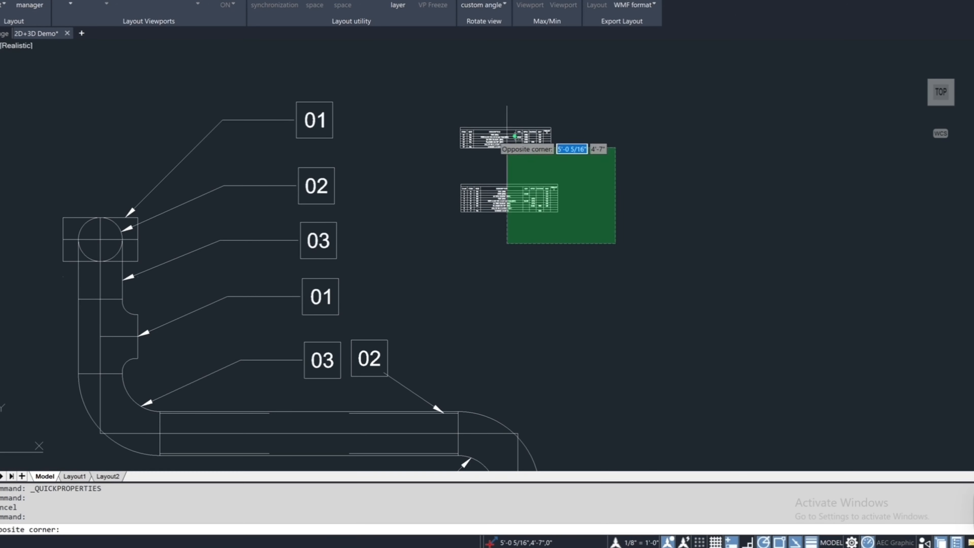
{"action": "left_click", "coordinate": [454, 106]}
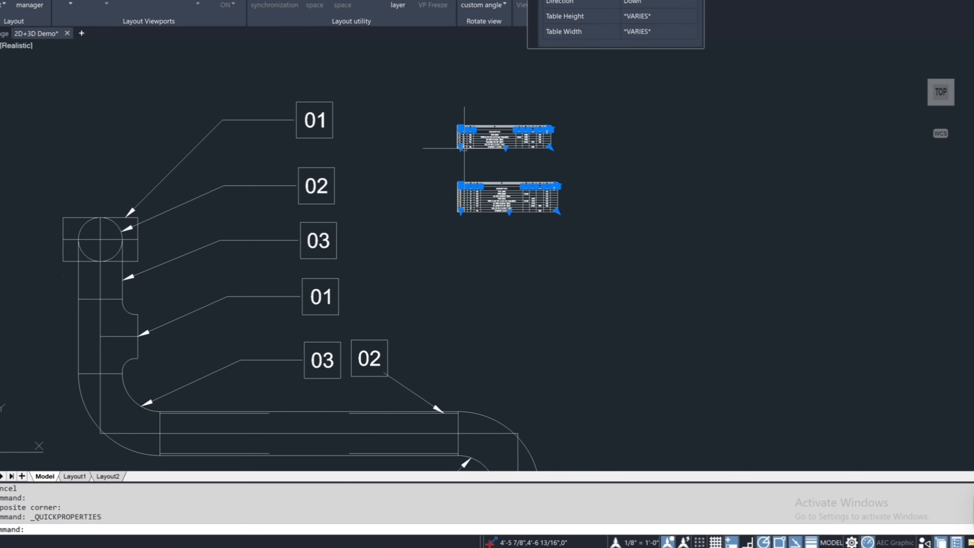
{"action": "right_click", "coordinate": [484, 132]}
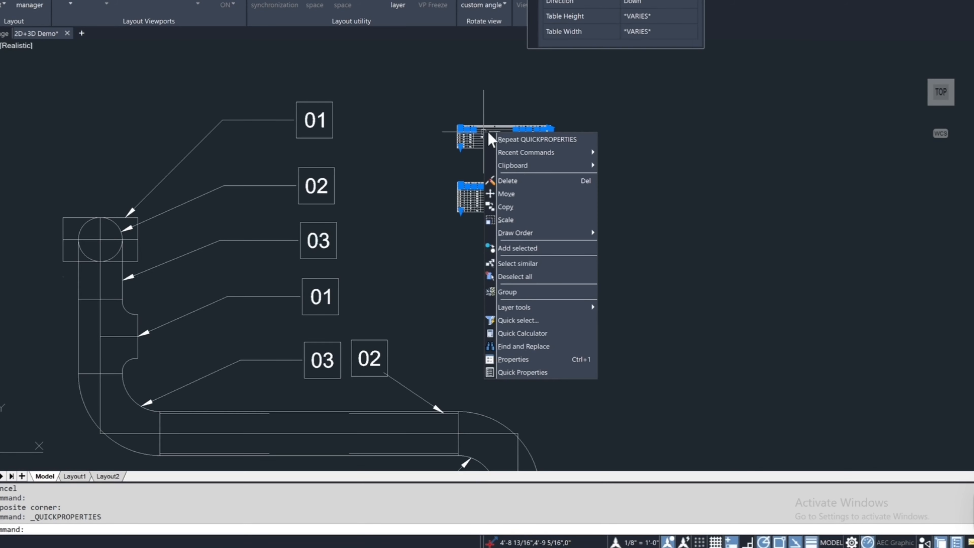
{"action": "mouse_move", "coordinate": [573, 166]}
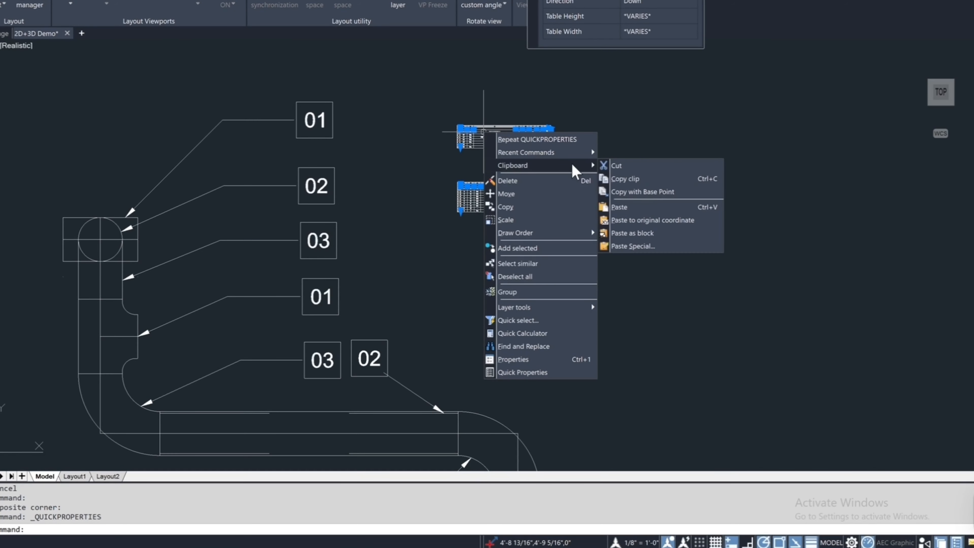
{"action": "left_click", "coordinate": [639, 166]}
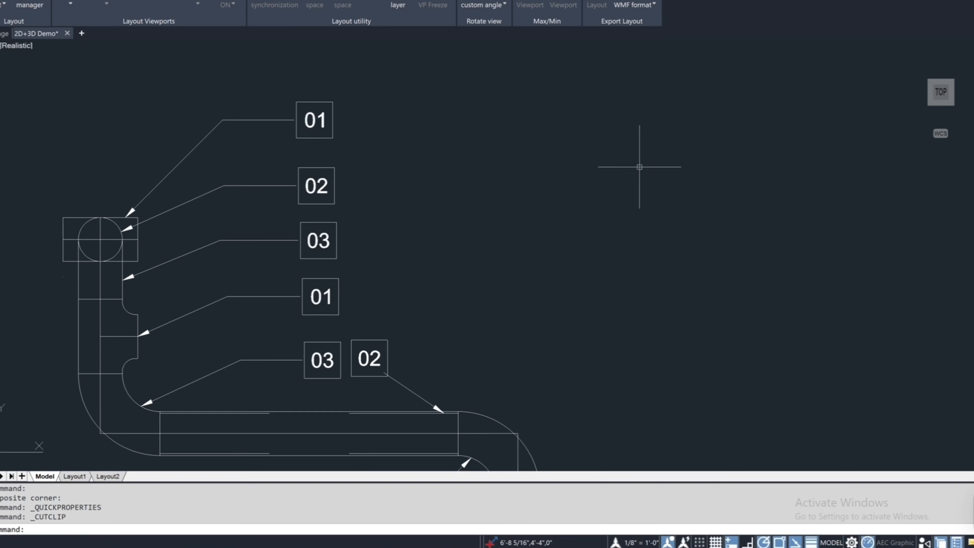
Paste both bill-of-materials tables into Layout1, placing them just outside the sheet's right edge
{"action": "left_click", "coordinate": [74, 476]}
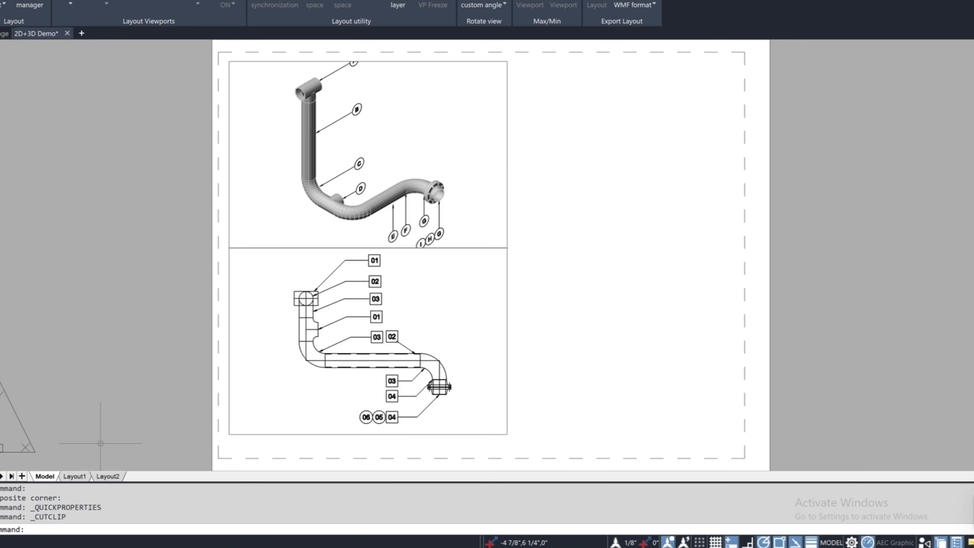
{"action": "right_click", "coordinate": [581, 193]}
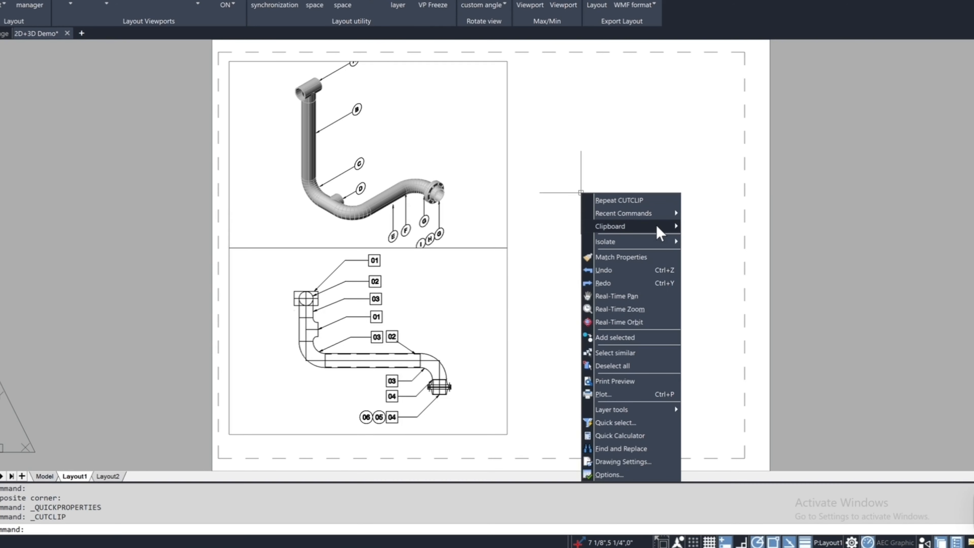
{"action": "mouse_move", "coordinate": [659, 227]}
{"action": "left_click", "coordinate": [718, 272]}
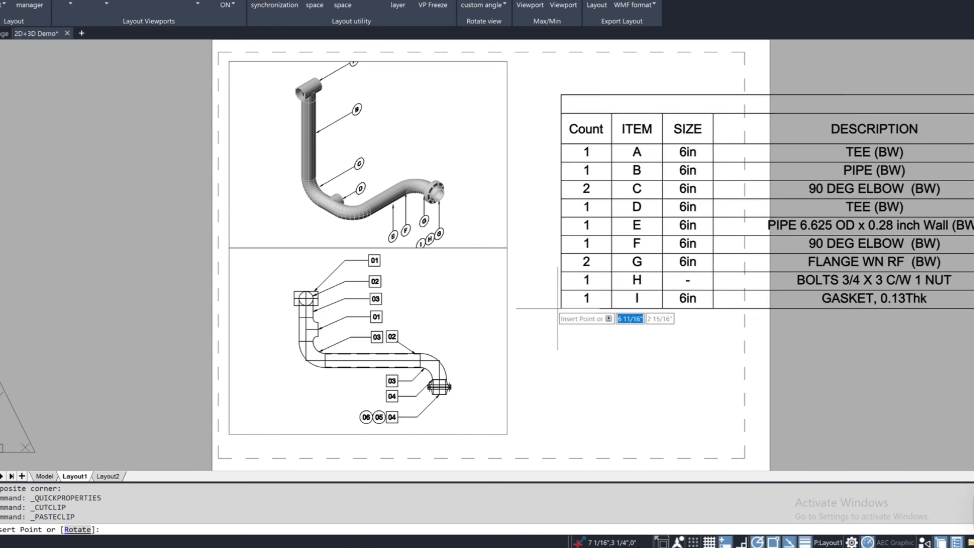
{"action": "scroll", "coordinate": [552, 313], "scroll_direction": "down", "scroll_amount": 4}
{"action": "scroll", "coordinate": [551, 317], "scroll_direction": "down", "scroll_amount": 3}
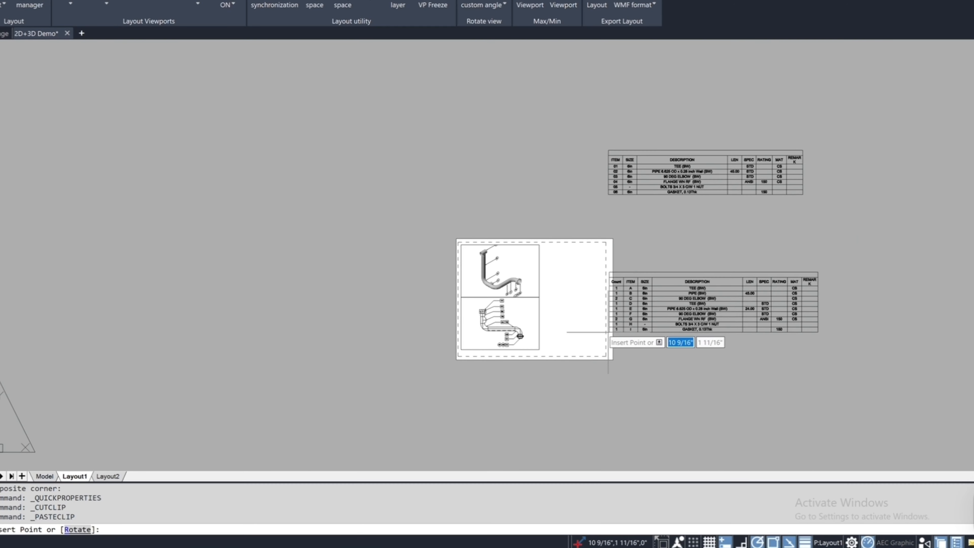
{"action": "left_click", "coordinate": [635, 341]}
{"action": "key", "text": "Escape"}
{"action": "scroll", "coordinate": [681, 283], "scroll_direction": "up", "scroll_amount": 3}
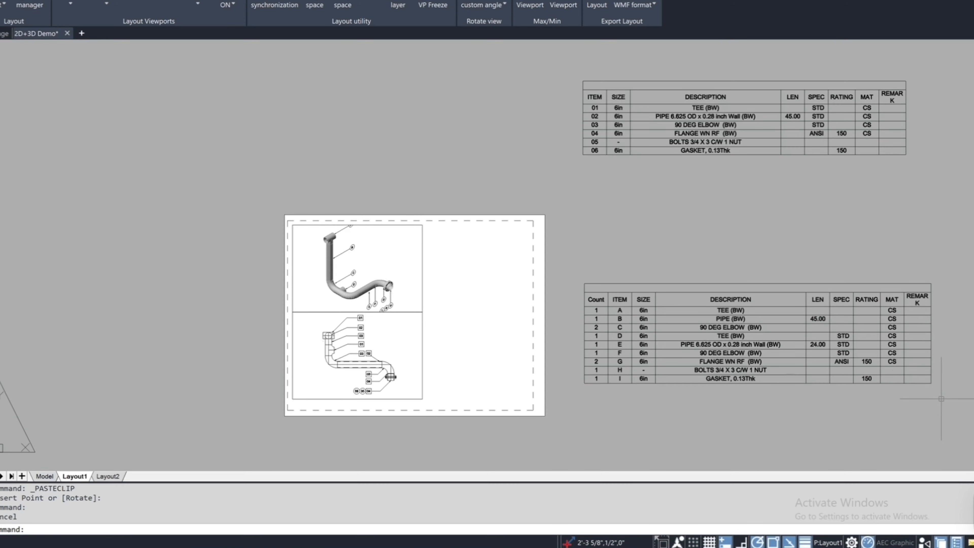
{"action": "left_click", "coordinate": [937, 412]}
{"action": "key", "text": "Escape"}
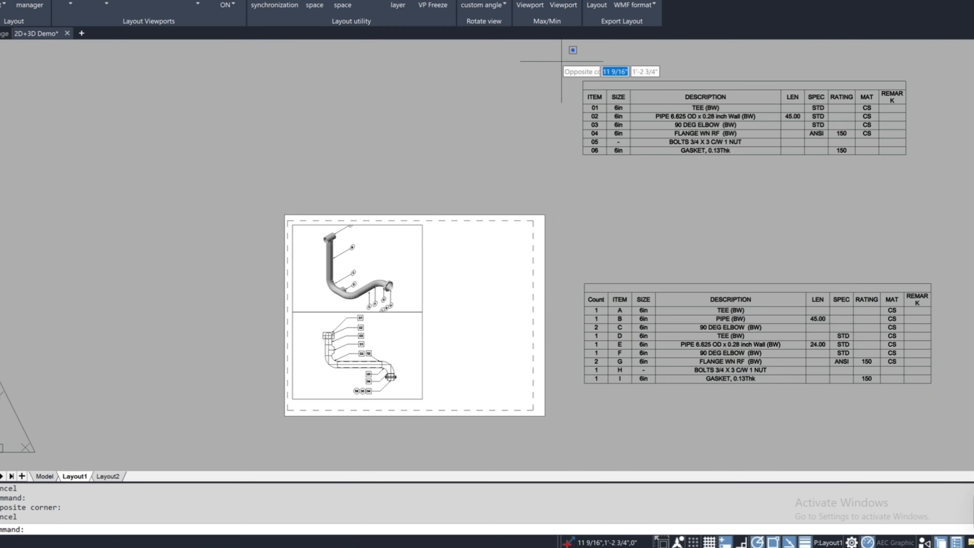
Move the 2D assembly's table down to just above the 3D assembly's table
{"action": "left_click", "coordinate": [562, 61]}
{"action": "left_click", "coordinate": [923, 197]}
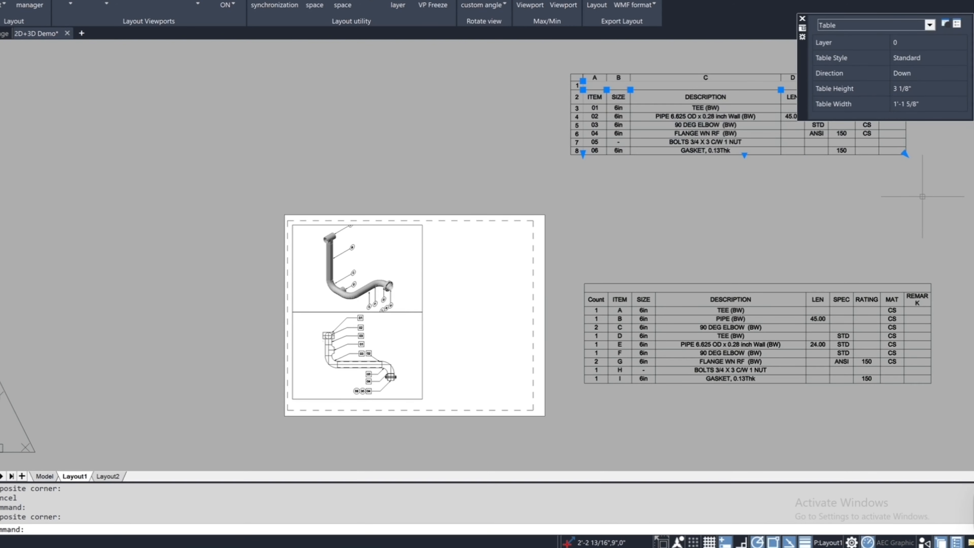
{"action": "type", "text": "M"}
{"action": "key", "text": "Return"}
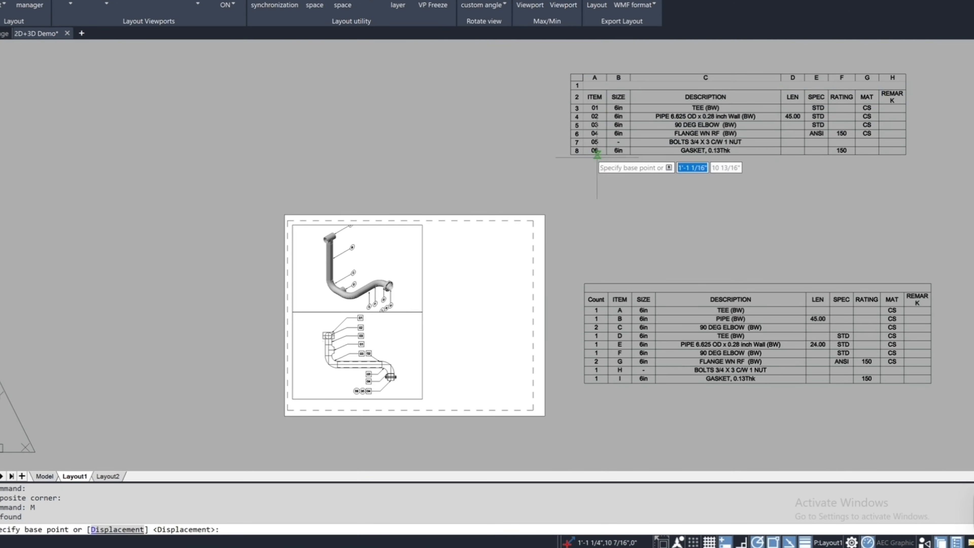
{"action": "left_click", "coordinate": [570, 153]}
{"action": "left_click", "coordinate": [583, 274]}
{"action": "key", "text": "Escape"}
Move both tables onto the sheet, placing the lower table's lower-left corner on the bottom edge line of the lower viewport
{"action": "left_click", "coordinate": [937, 412]}
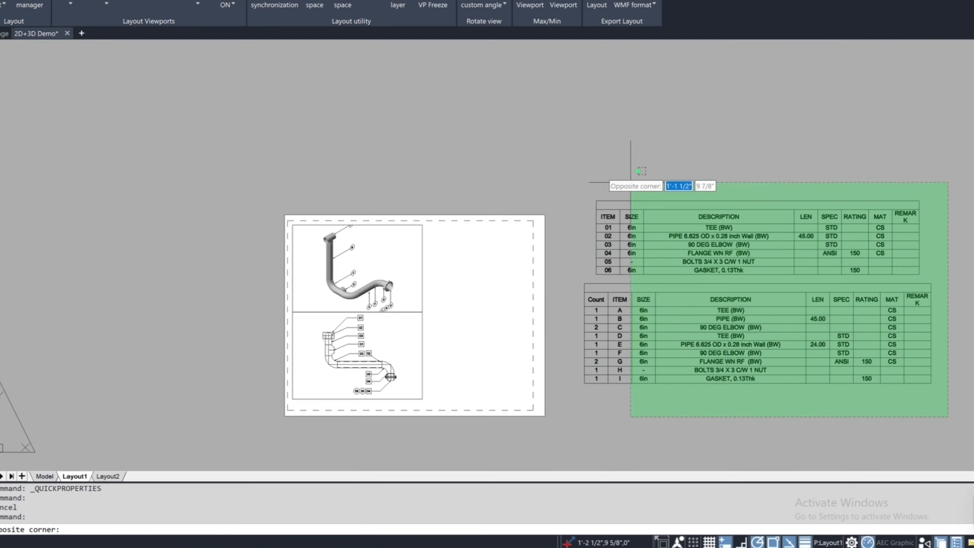
{"action": "left_click", "coordinate": [562, 162]}
{"action": "type", "text": "m"}
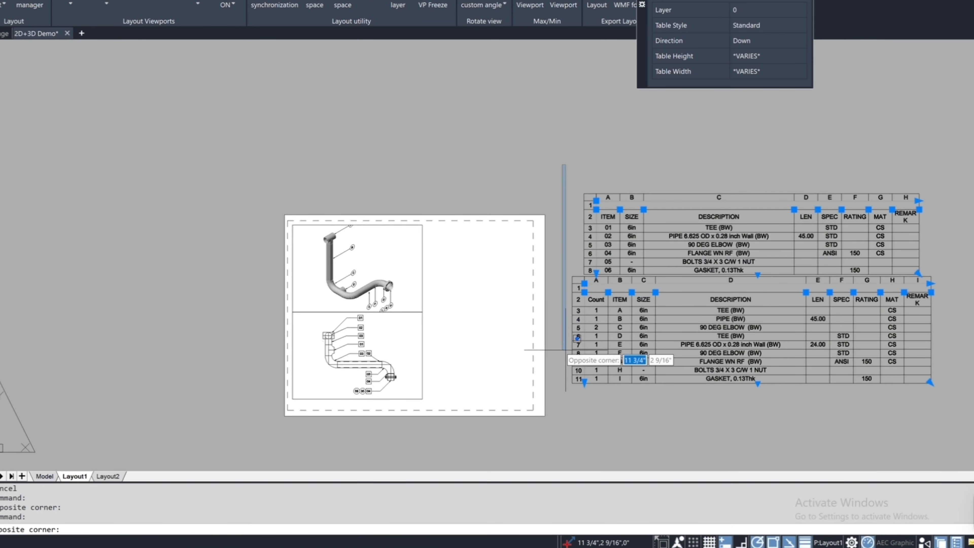
{"action": "key", "text": "Return"}
{"action": "left_click", "coordinate": [585, 383]}
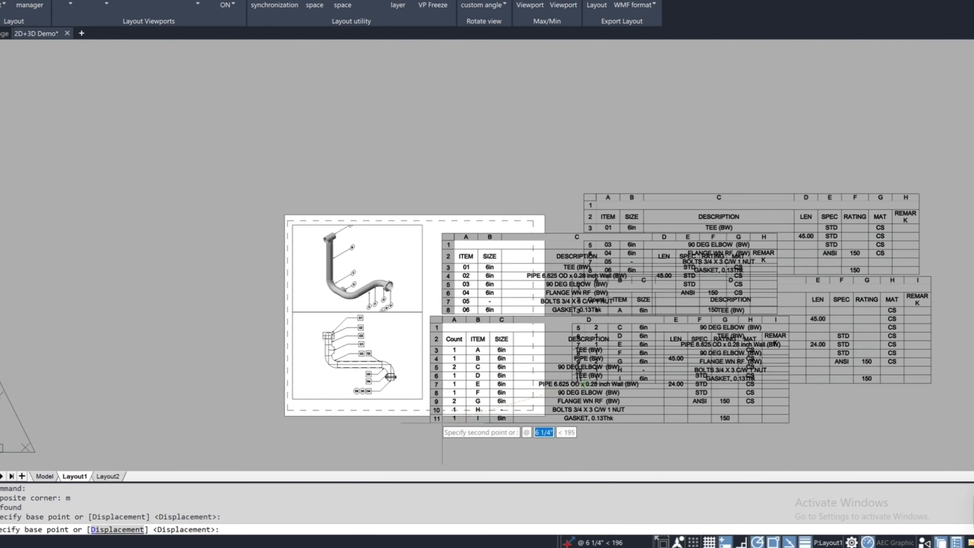
{"action": "left_click", "coordinate": [399, 399]}
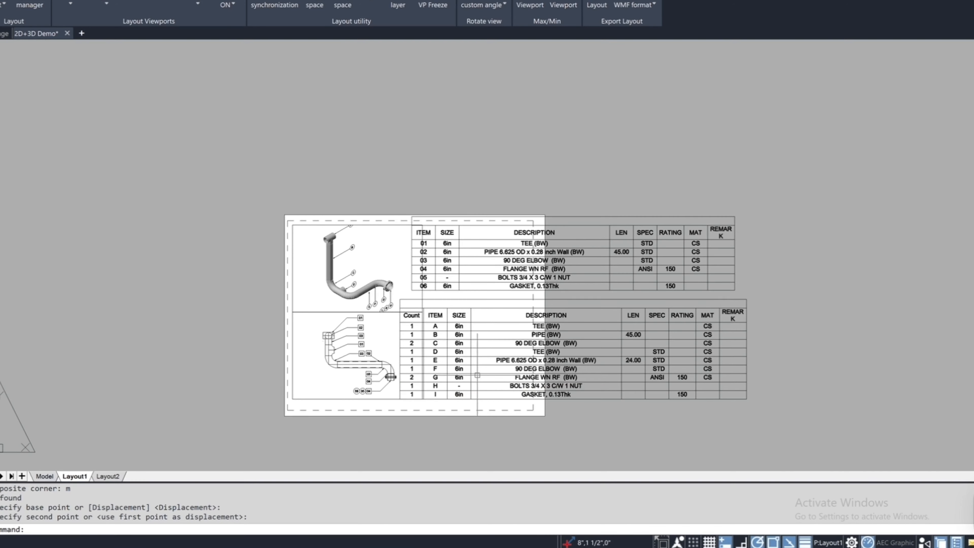
Scale both tables about the lower table's lower-left corner, using its full width as reference and reducing it to about 5 13/16"
{"action": "left_click", "coordinate": [775, 422]}
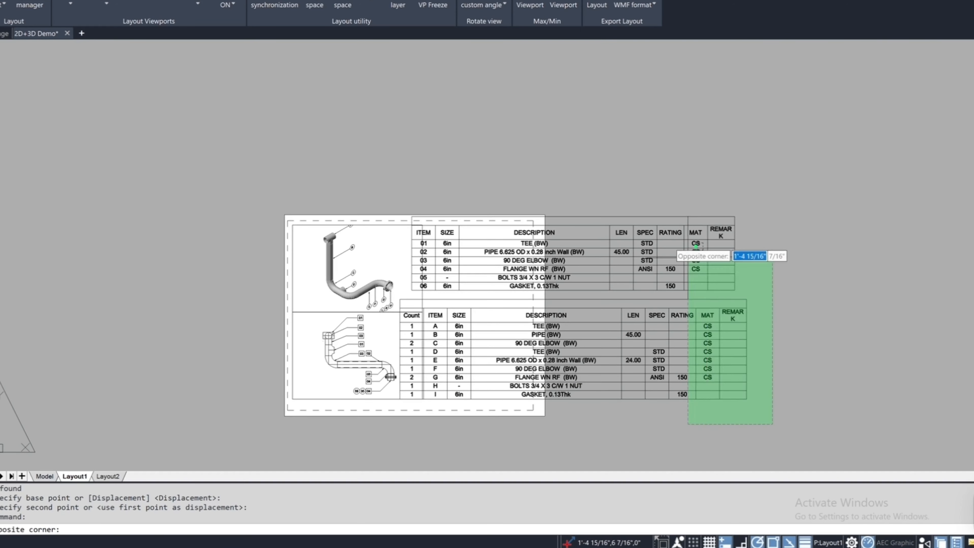
{"action": "left_click", "coordinate": [646, 194]}
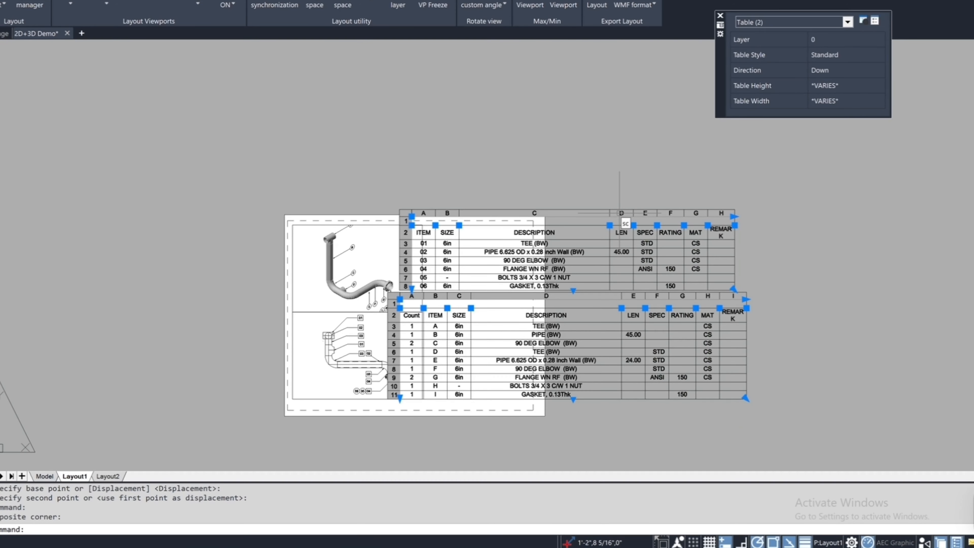
{"action": "type", "text": "scale"}
{"action": "key", "text": "Return"}
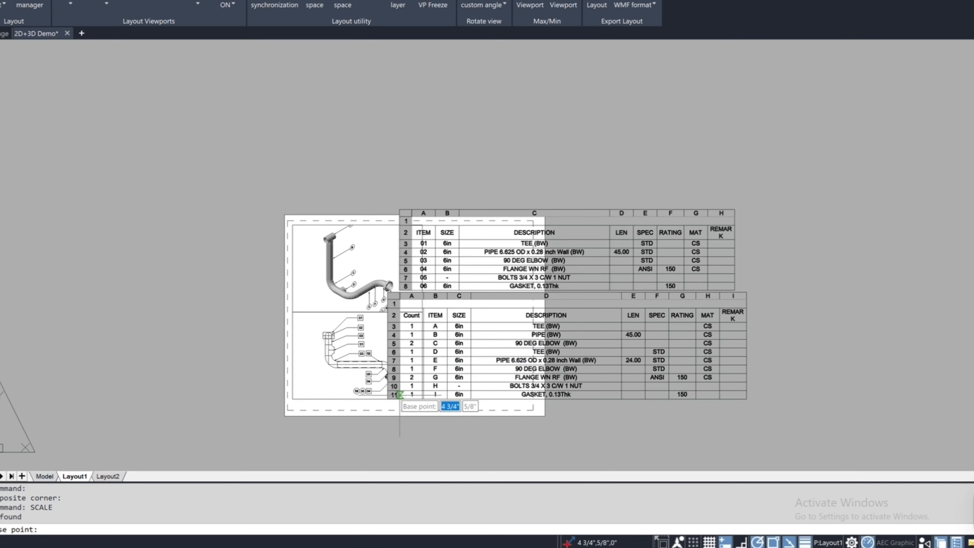
{"action": "left_click", "coordinate": [399, 399]}
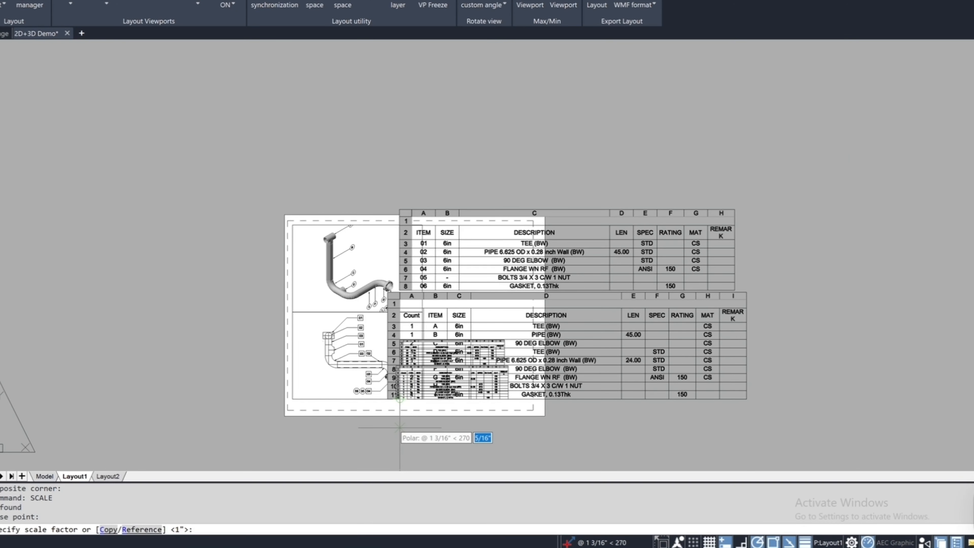
{"action": "key", "text": "Return"}
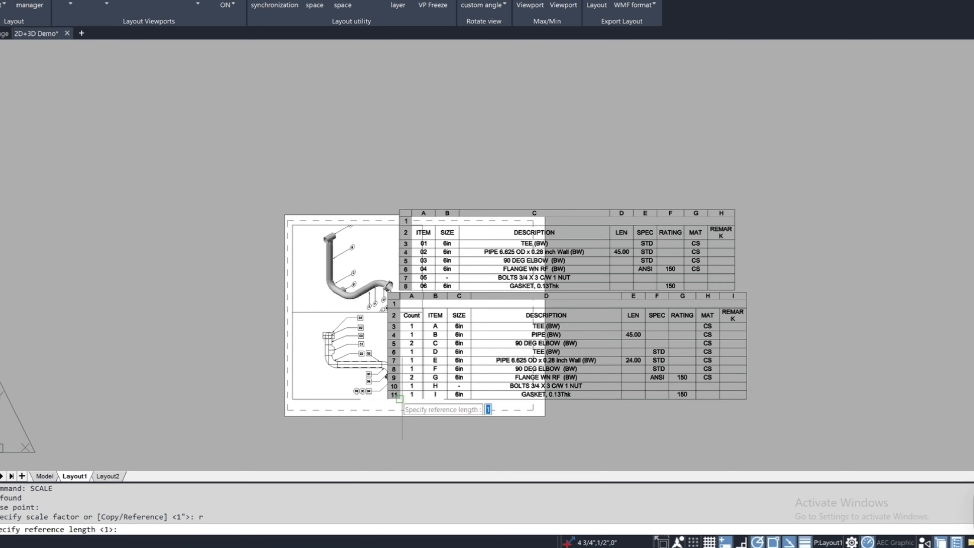
{"action": "left_click", "coordinate": [400, 399]}
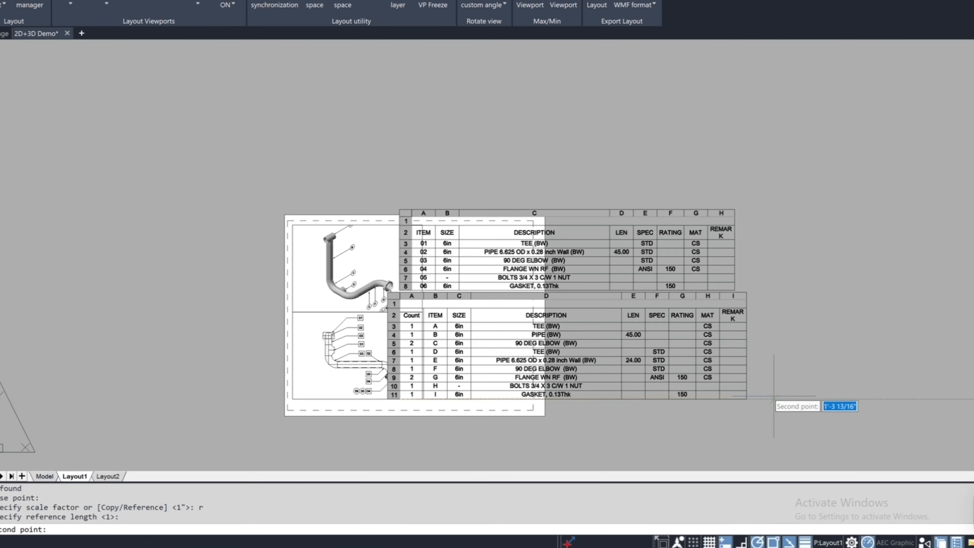
{"action": "left_click", "coordinate": [747, 399]}
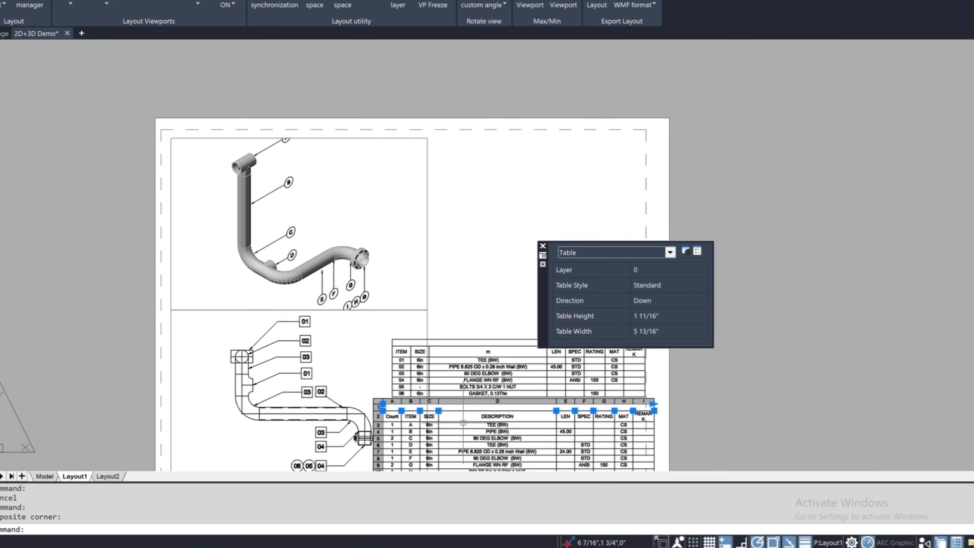
Move the 3D assembly's table to the upper part of the sheet, beside the 3D pipe view
{"action": "type", "text": "m"}
{"action": "key", "text": "Return"}
{"action": "left_click", "coordinate": [479, 392]}
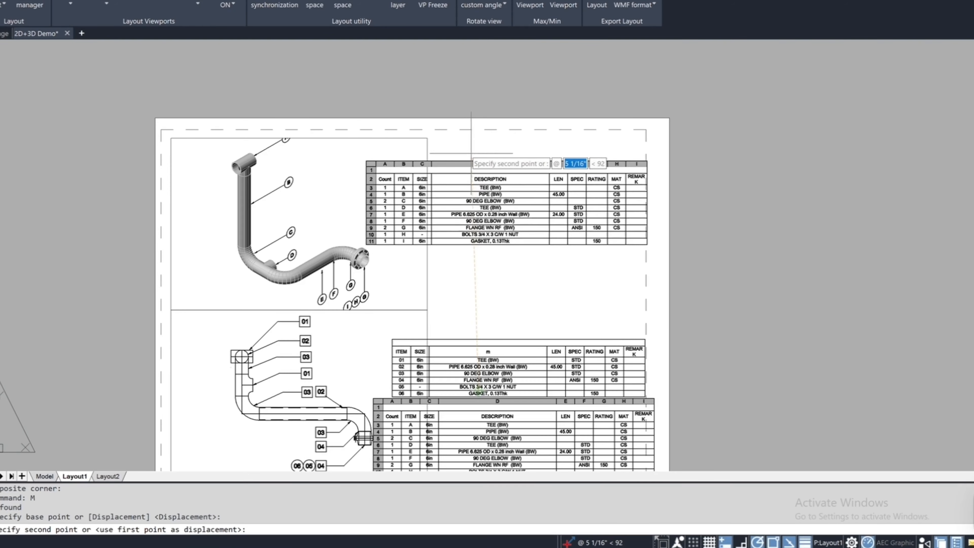
{"action": "left_click", "coordinate": [469, 148]}
{"action": "key", "text": "Escape"}
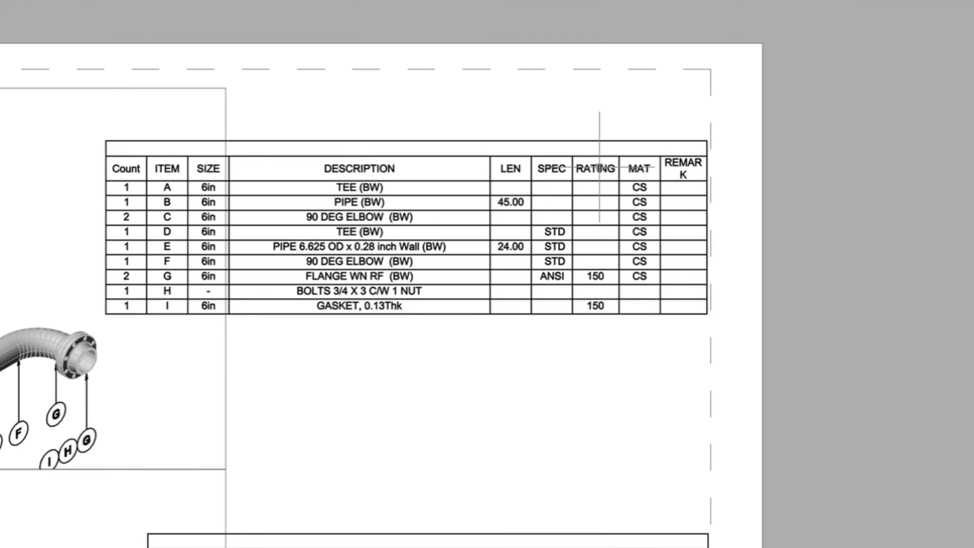
Narrow the MAT column of the 3D assembly's table so the REMARK column becomes wider
{"action": "left_click", "coordinate": [660, 162]}
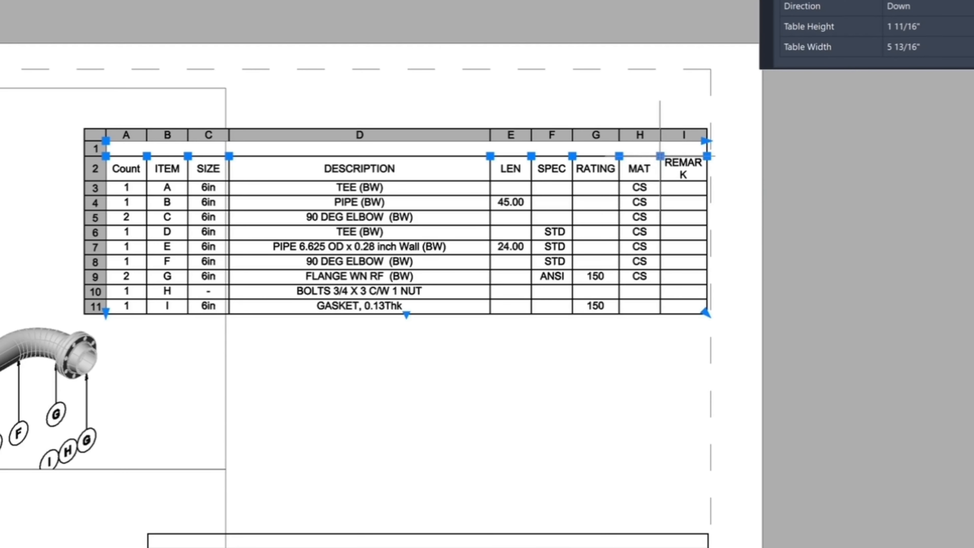
{"action": "left_click", "coordinate": [660, 156]}
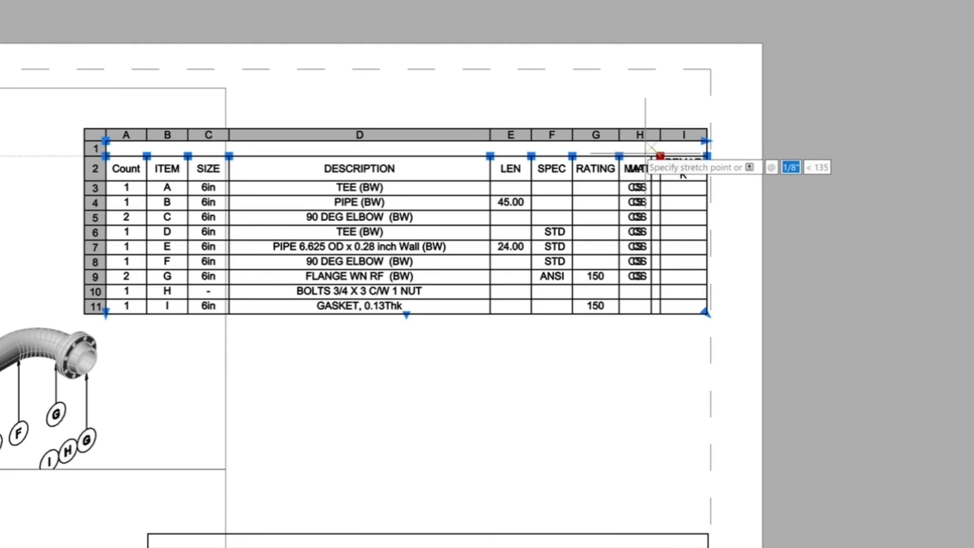
{"action": "left_click", "coordinate": [652, 151]}
{"action": "key", "text": "Escape"}
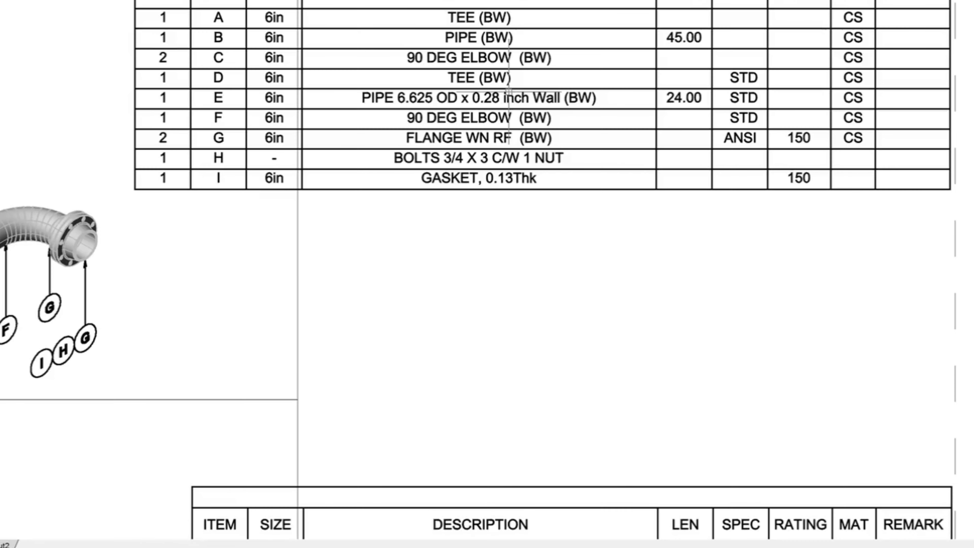
Align all description entries below the header in the 3D assembly's table to Middle Left
{"action": "middle_click_drag", "start_coordinate": [533, 61], "coordinate": [497, 222]}
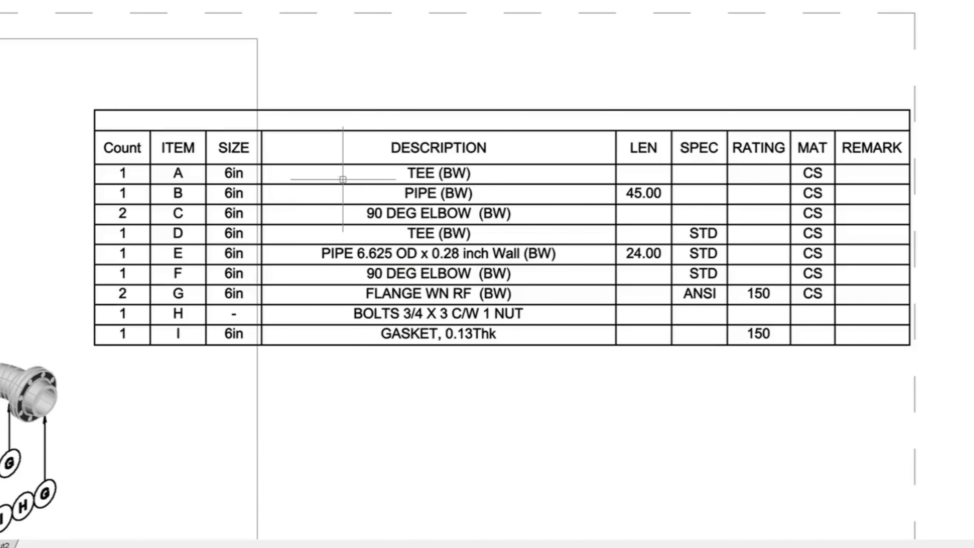
{"action": "left_click", "coordinate": [361, 173]}
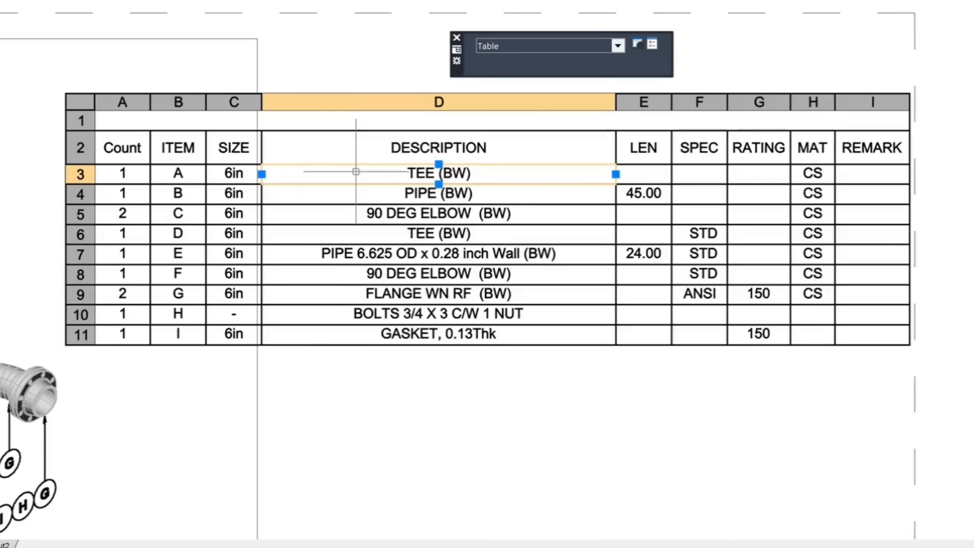
{"action": "left_click", "coordinate": [333, 334], "text": "shift"}
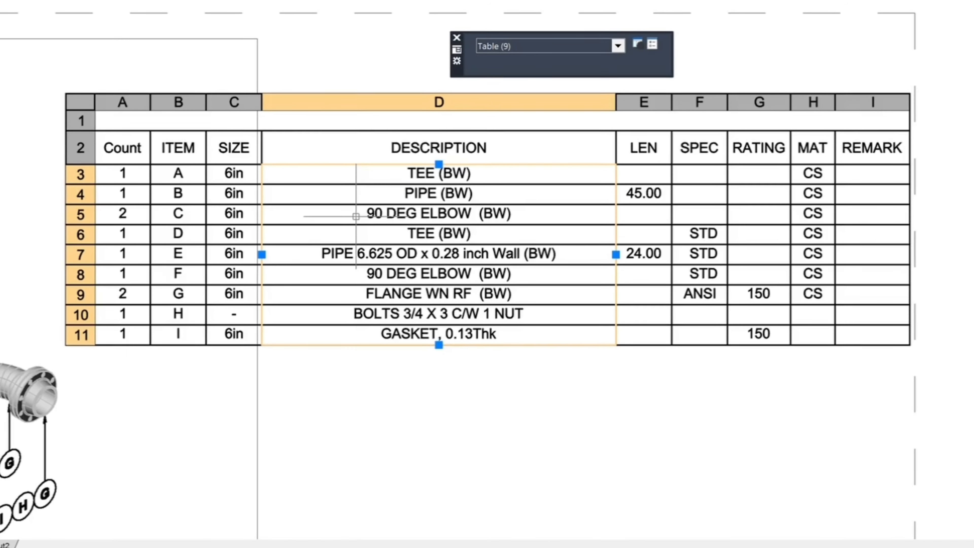
{"action": "left_click", "coordinate": [376, 42]}
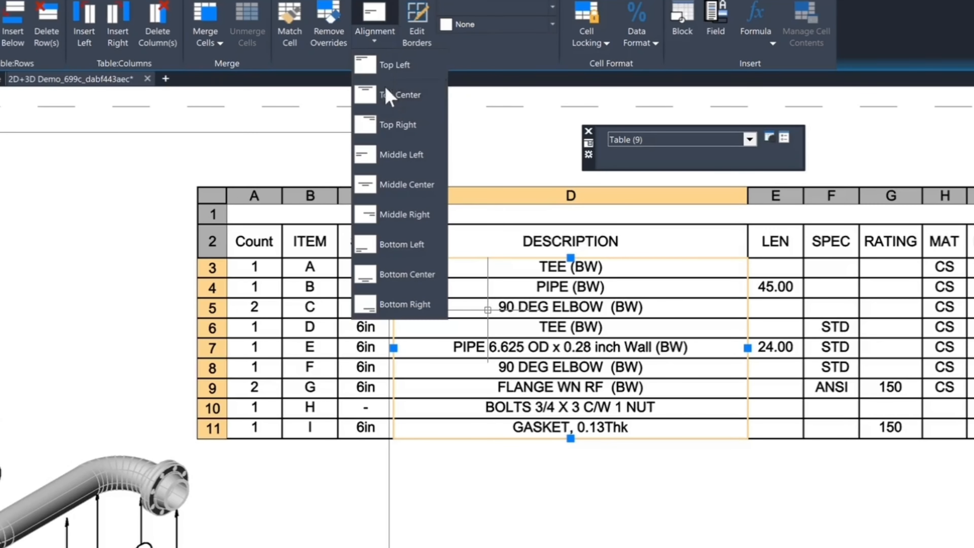
{"action": "left_click", "coordinate": [401, 154]}
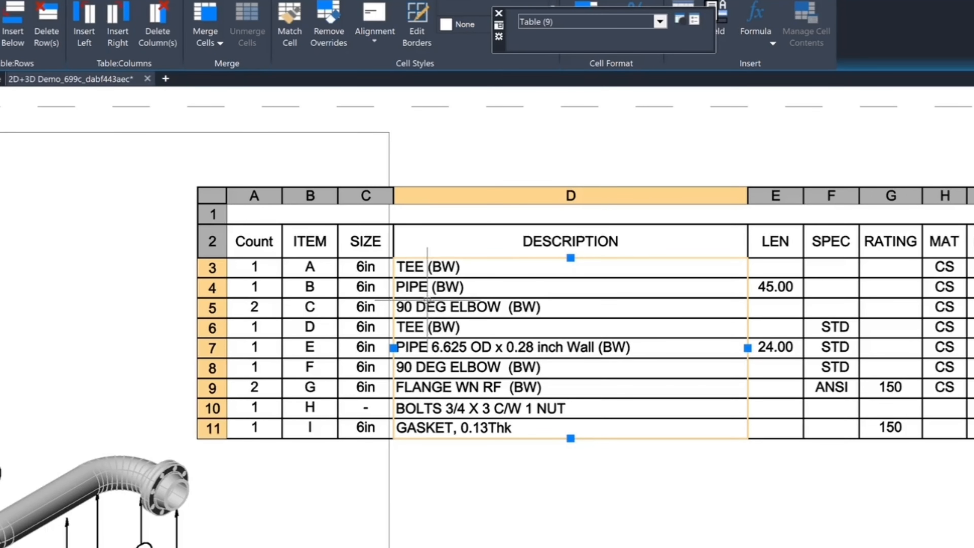
{"action": "key", "text": "Escape"}
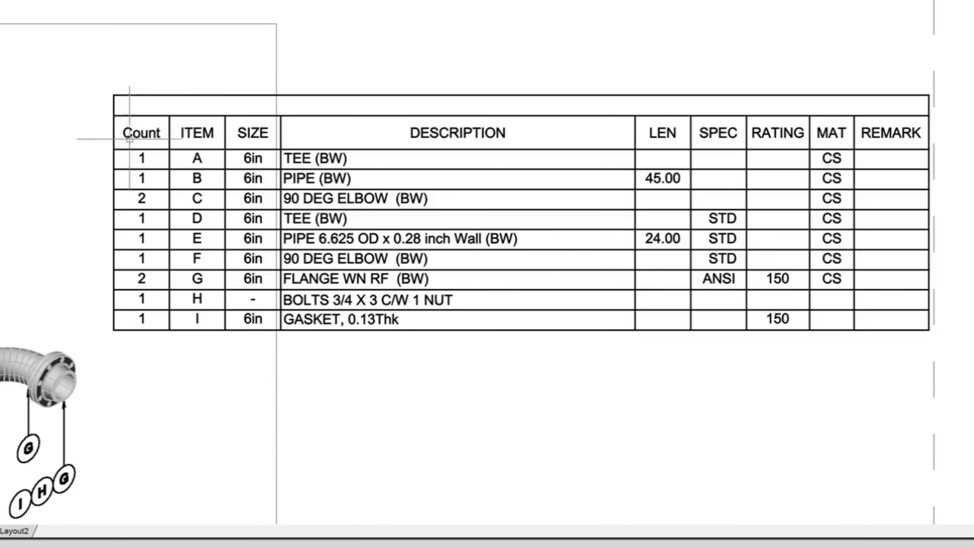
Take the ITEM column's contents out of the 3D assembly's table and paste them as a separate one-column helper table below
{"action": "left_click", "coordinate": [198, 128]}
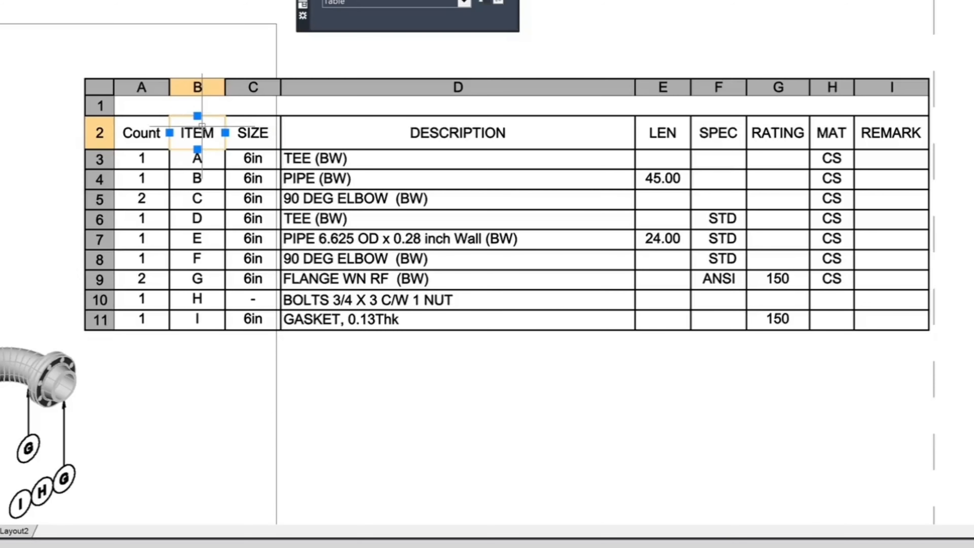
{"action": "left_click", "coordinate": [204, 83]}
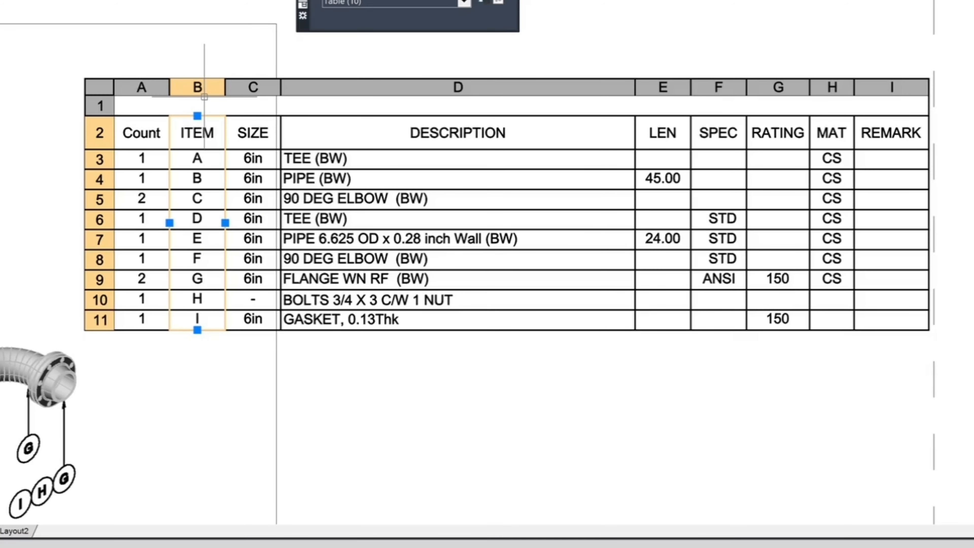
{"action": "key", "text": "Delete"}
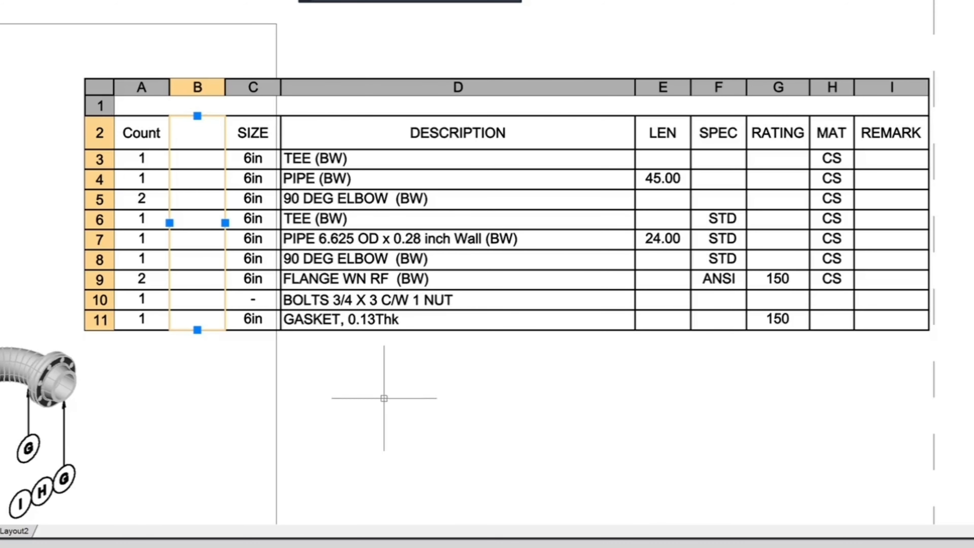
{"action": "left_click", "coordinate": [370, 391]}
{"action": "key", "text": "ctrl+v"}
{"action": "scroll", "coordinate": [356, 515], "scroll_direction": "down", "scroll_amount": 1}
{"action": "left_click", "coordinate": [447, 508]}
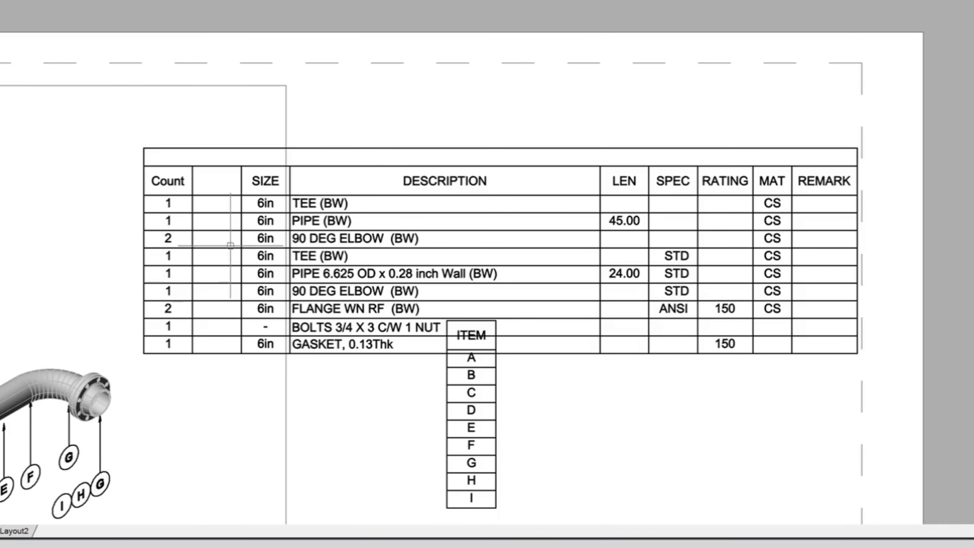
Transfer the Count column's contents from column A to the emptied column B of the 3D assembly's table
{"action": "left_click", "coordinate": [170, 154]}
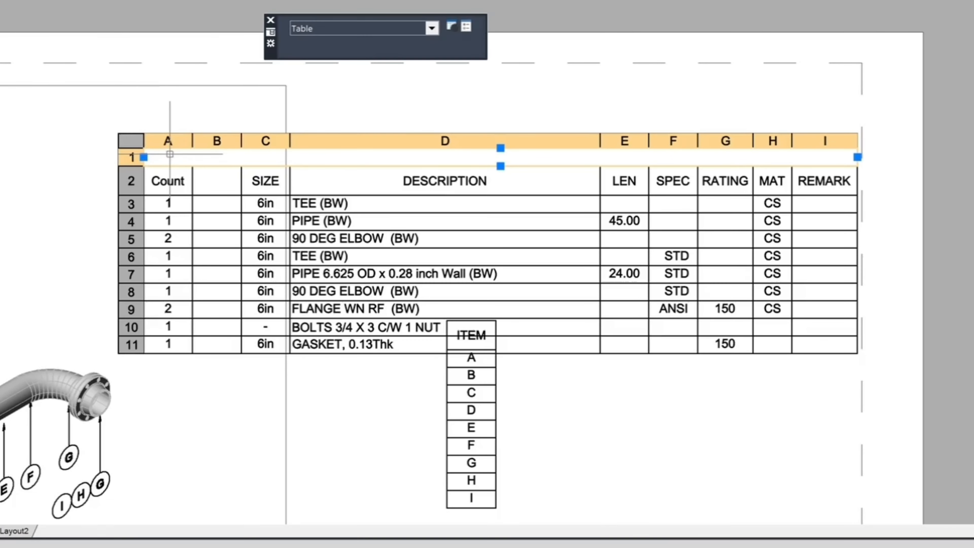
{"action": "left_click", "coordinate": [164, 139]}
{"action": "key", "text": "ctrl+c"}
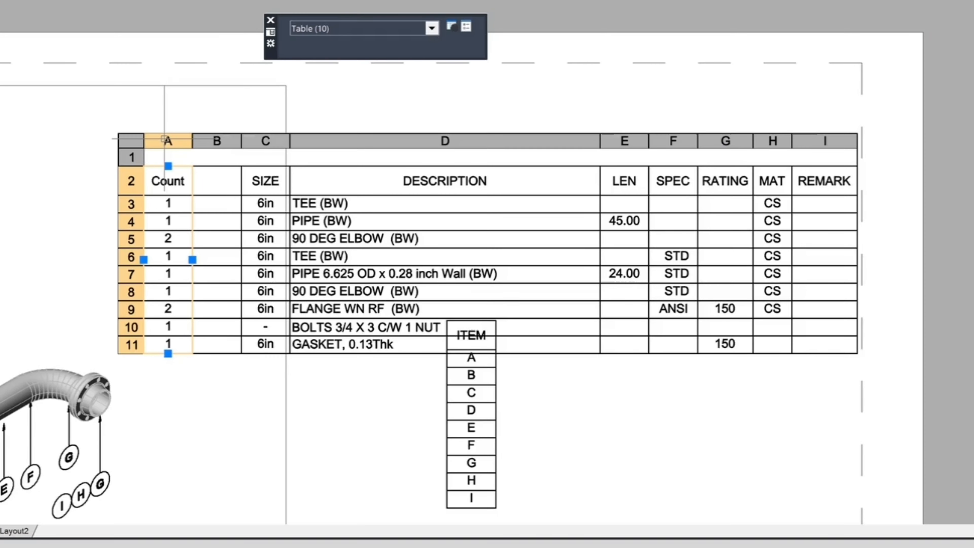
{"action": "key", "text": "Delete"}
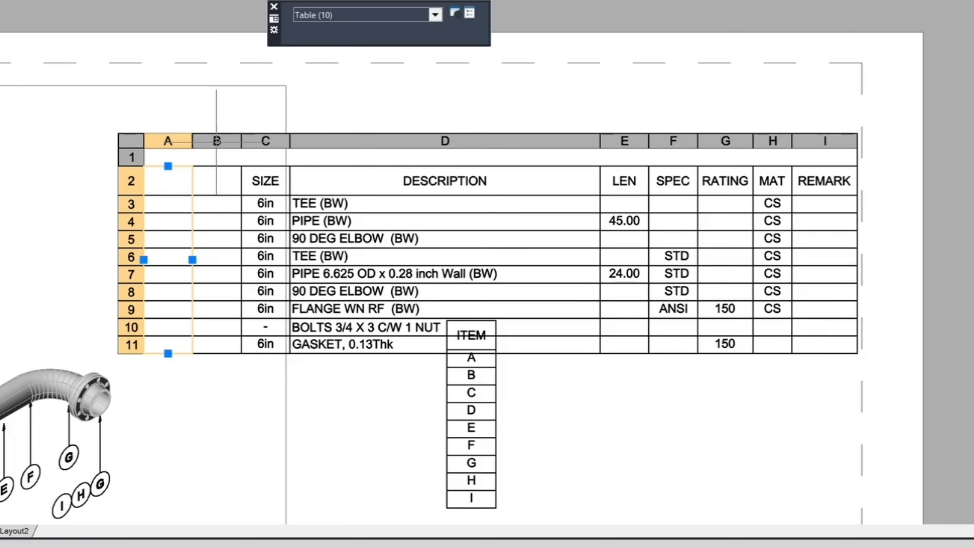
{"action": "left_click", "coordinate": [217, 142]}
{"action": "key", "text": "ctrl+v"}
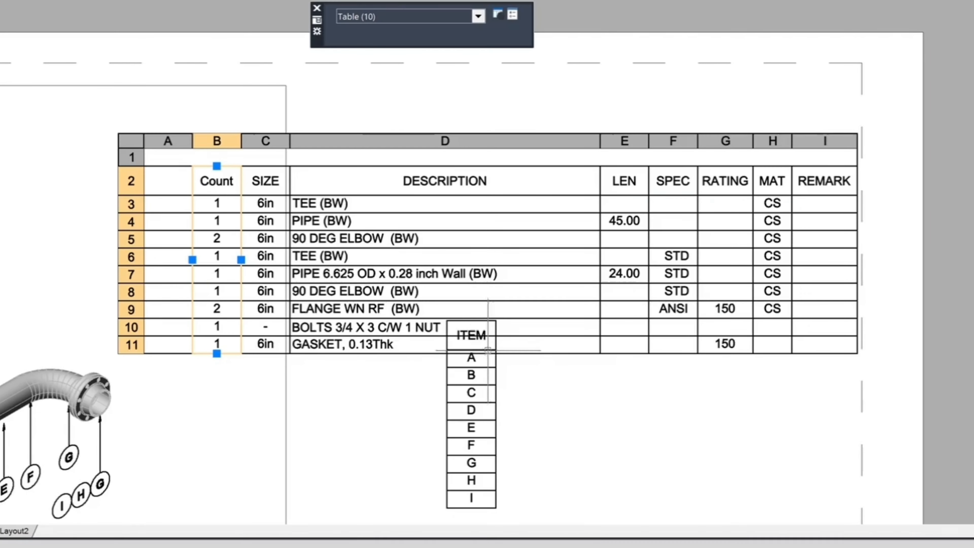
Move the one-column ITEM helper table down so it clears the 3D assembly's table
{"action": "key", "text": "Escape"}
{"action": "left_click", "coordinate": [496, 417]}
{"action": "type", "text": "m"}
{"action": "key", "text": "Return"}
{"action": "left_click", "coordinate": [474, 364]}
{"action": "left_click", "coordinate": [475, 426]}
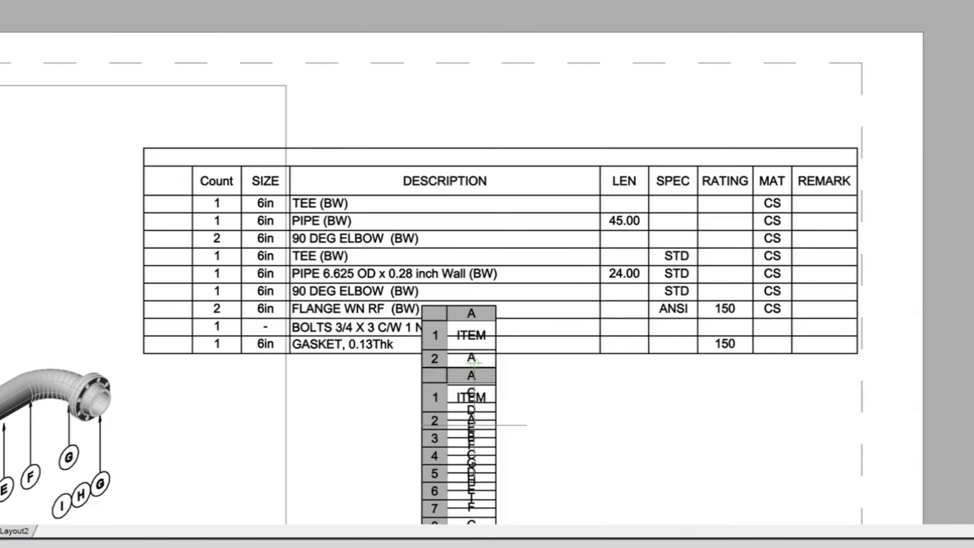
Transfer the ITEM header and entries A to I from the helper table into column A of the 3D assembly's table
{"action": "left_click", "coordinate": [469, 395]}
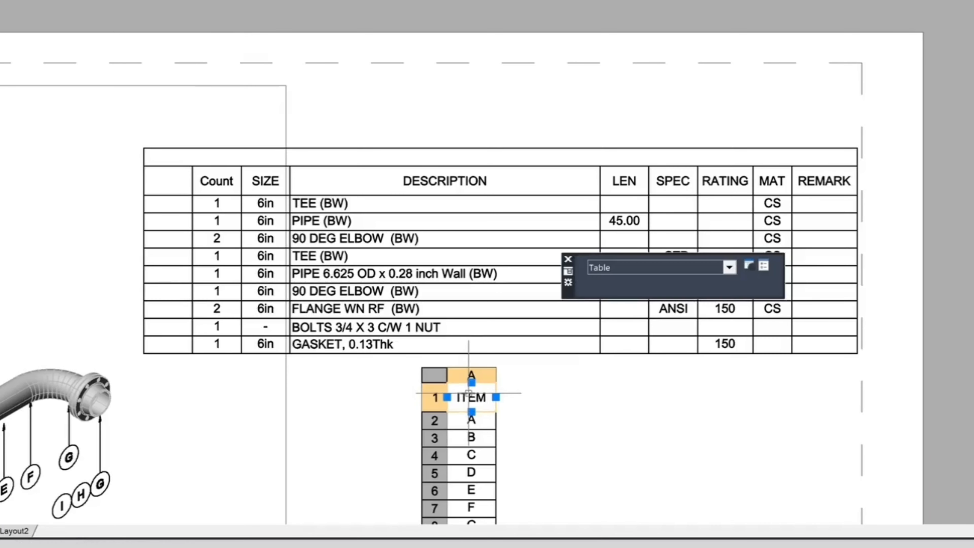
{"action": "left_click", "coordinate": [471, 375]}
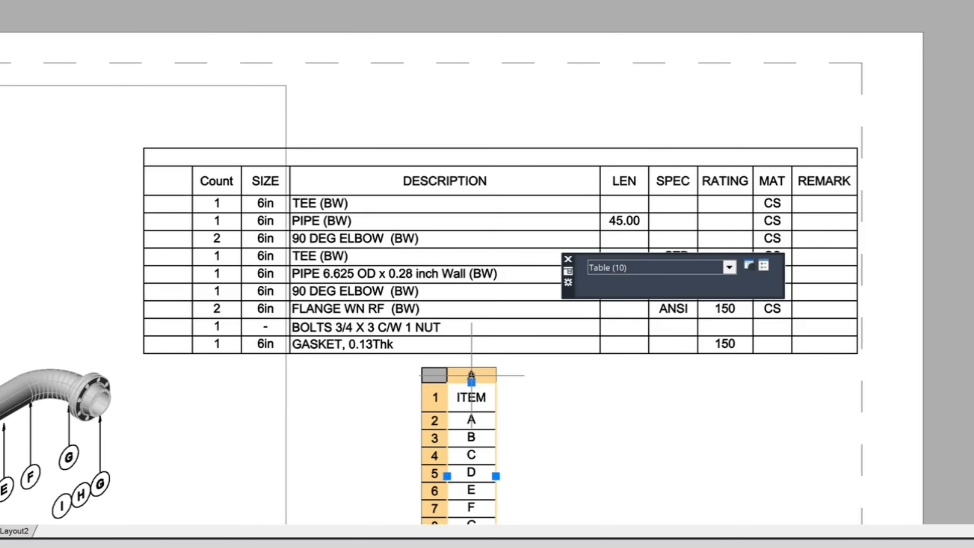
{"action": "key", "text": "Delete"}
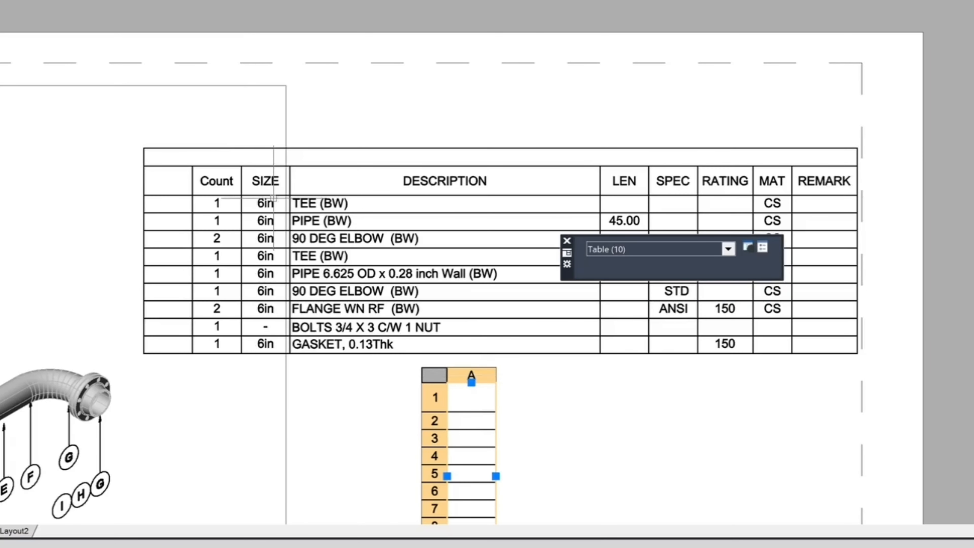
{"action": "left_click", "coordinate": [168, 178]}
{"action": "type", "text": "ITEM A B C D E F G H I"}
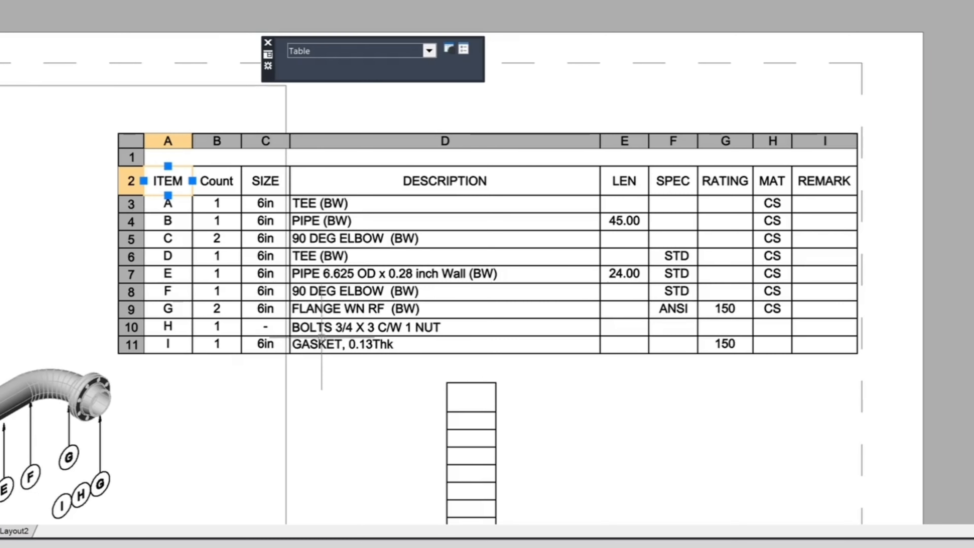
Delete the emptied one-column helper table
{"action": "left_click", "coordinate": [525, 469]}
{"action": "left_click", "coordinate": [470, 423]}
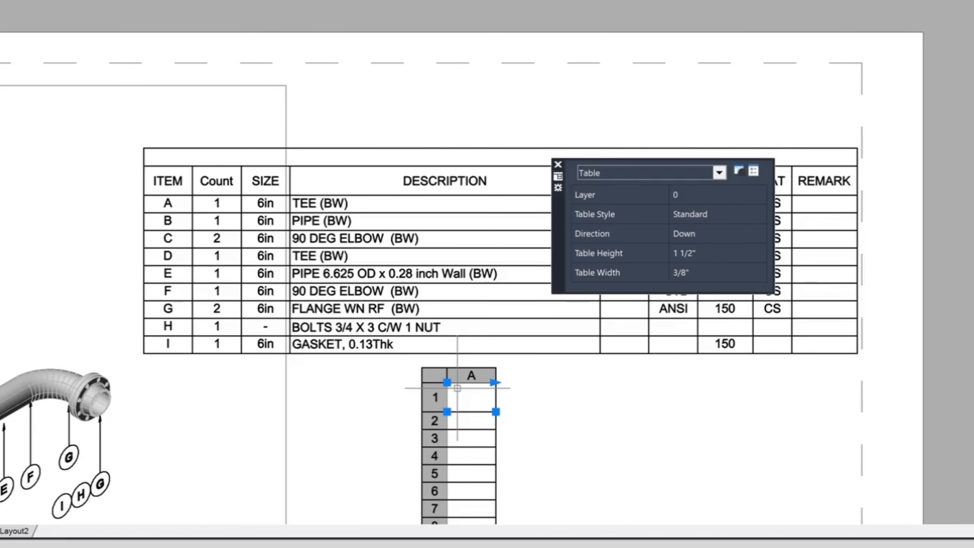
{"action": "middle_click_drag", "start_coordinate": [458, 387], "coordinate": [472, 388]}
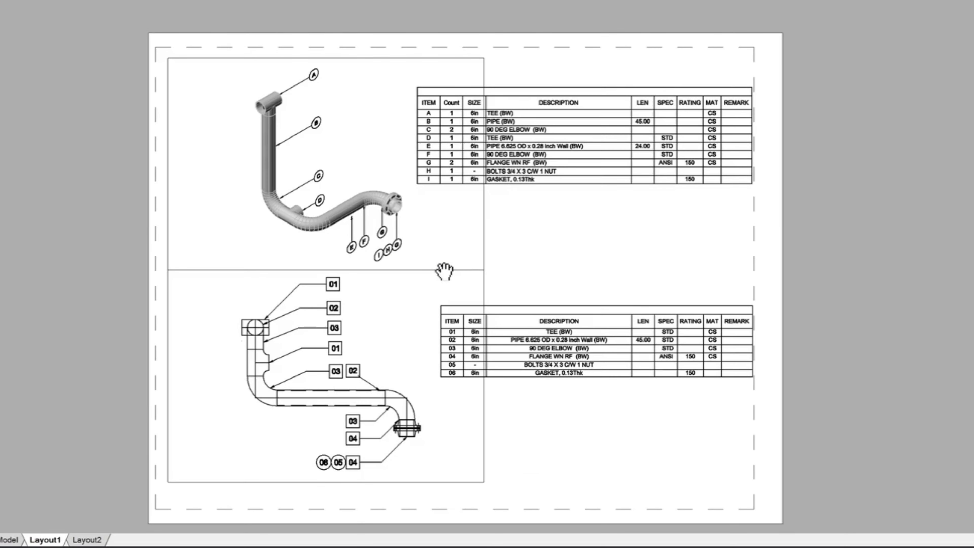